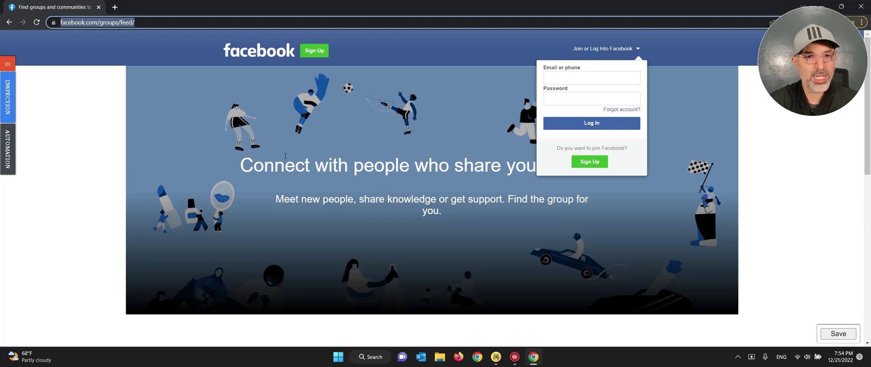
- Slide out the RTILA automation panel to list the LIST, GO TO URL and WAIT TIME commands
click(8, 150)
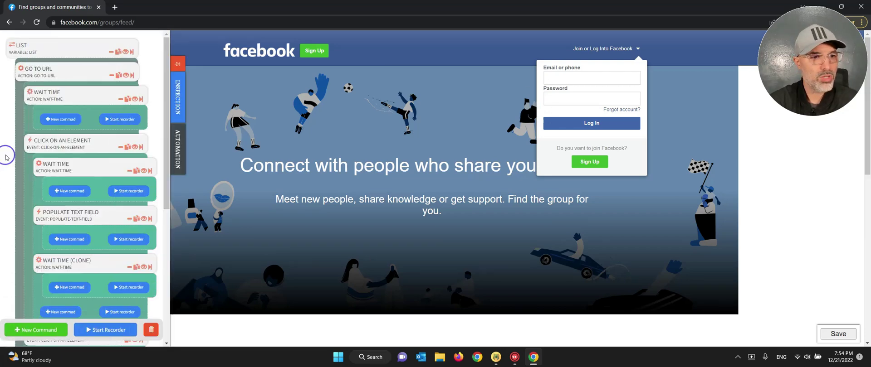
click(7, 159)
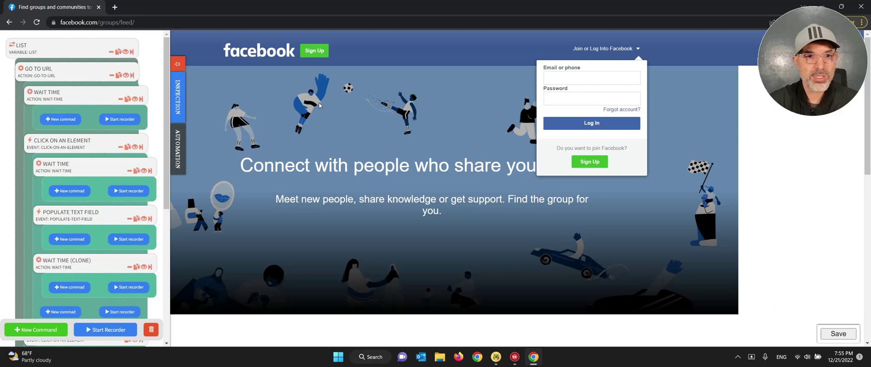
- Close the browser and launch a browser for profile #122 FaceBook Groups Auto-Post
click(859, 7)
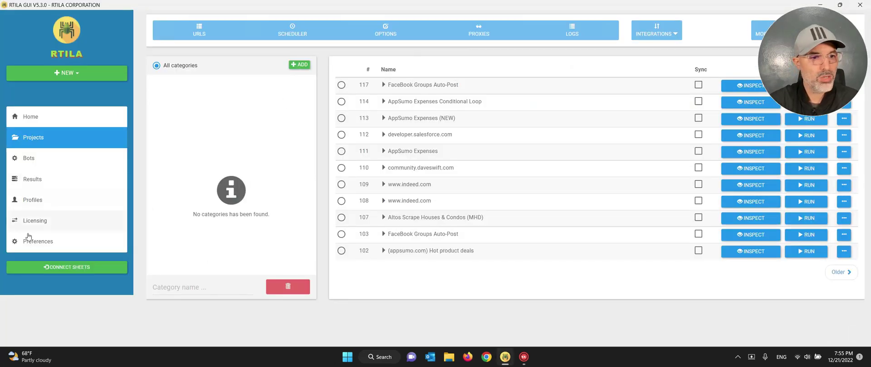
click(37, 202)
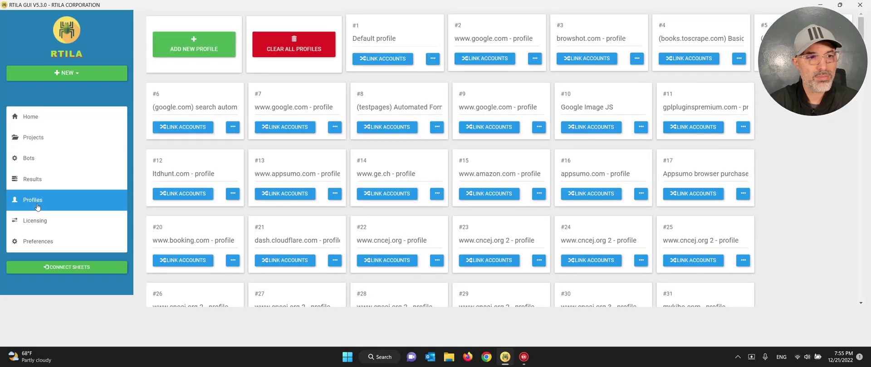
scroll(635, 167, down, 12)
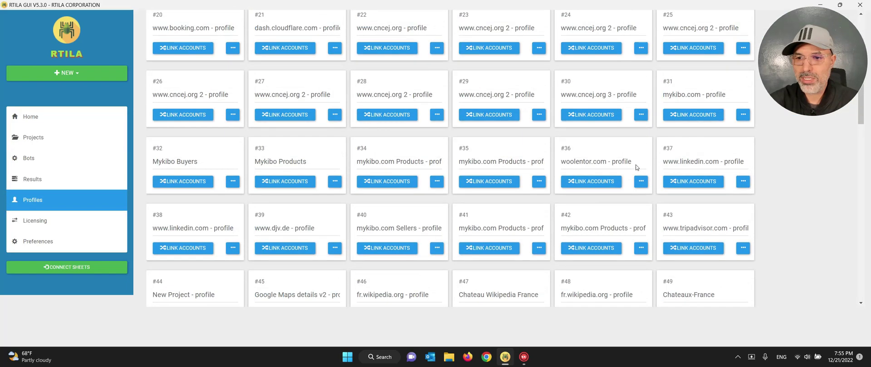
scroll(635, 166, down, 10)
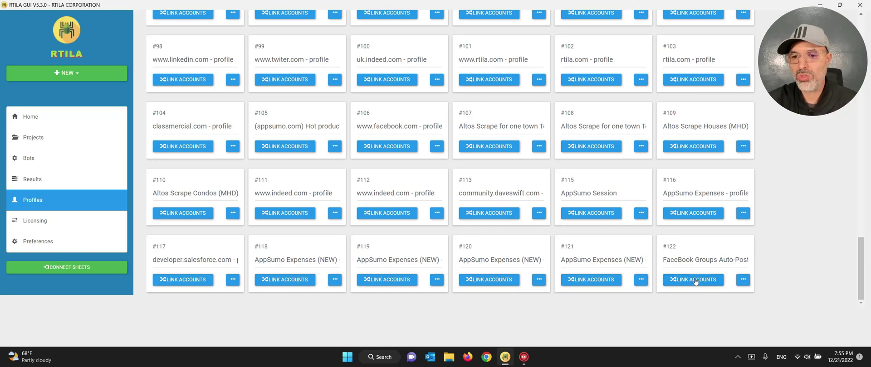
click(695, 280)
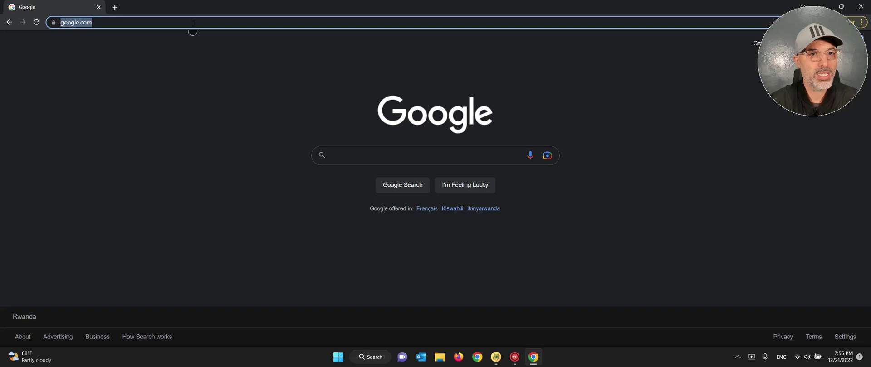
- Load facebook.com and log in with the account's e-mail and password
text(facebook)
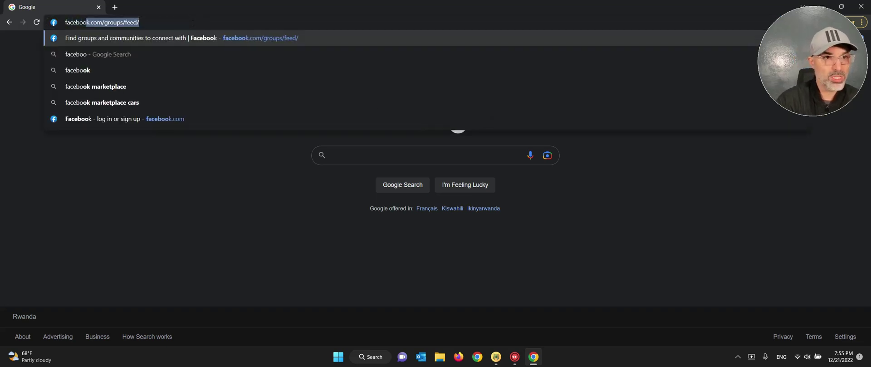
text(.com)
key(Return)
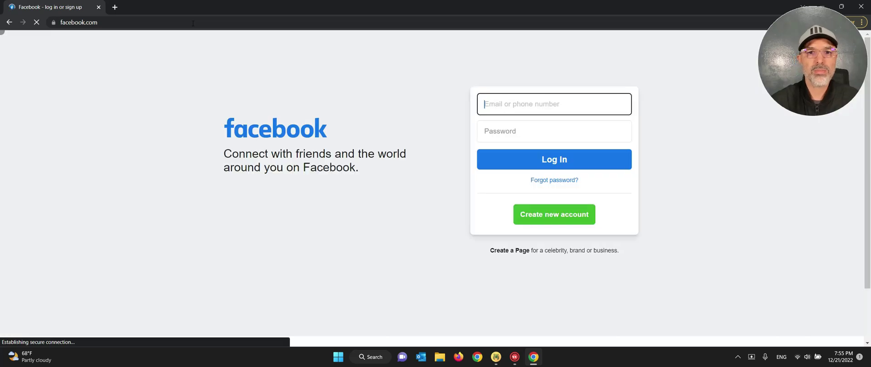
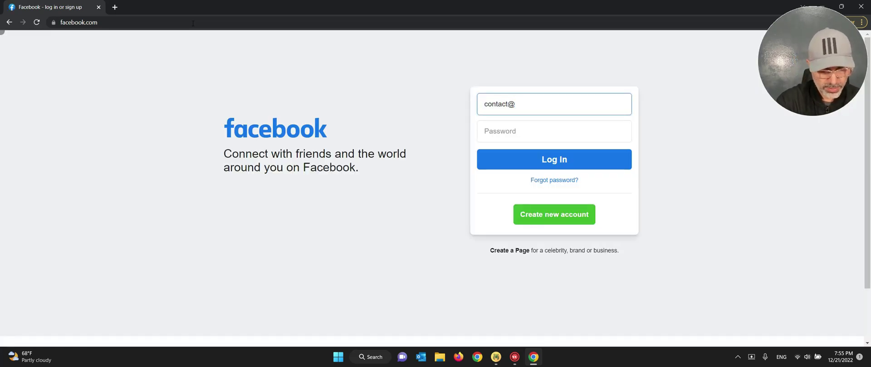
key(Tab)
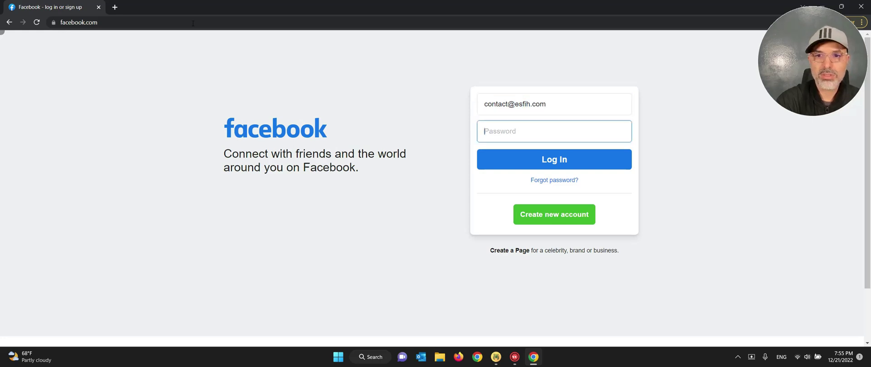
text(••••)
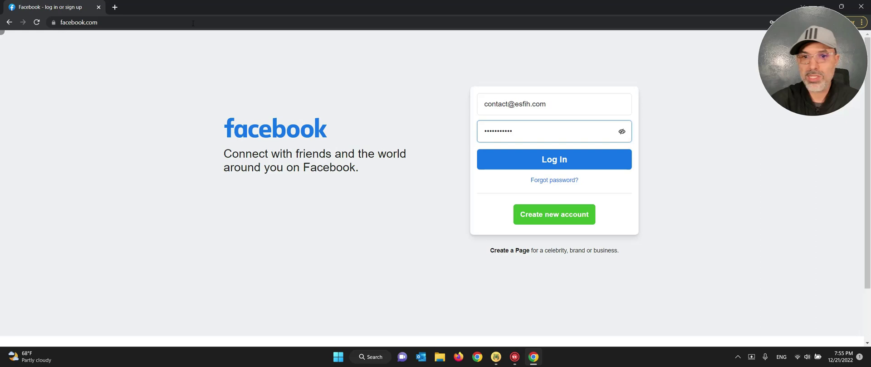
click(548, 158)
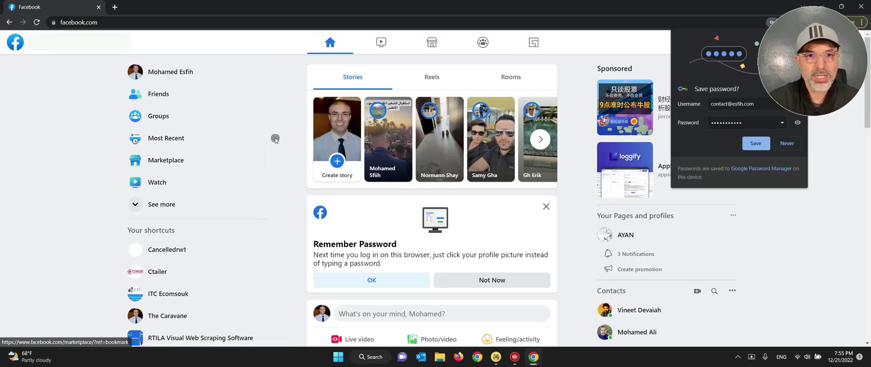
- Decline saving the password and block Facebook's notification requests
click(787, 143)
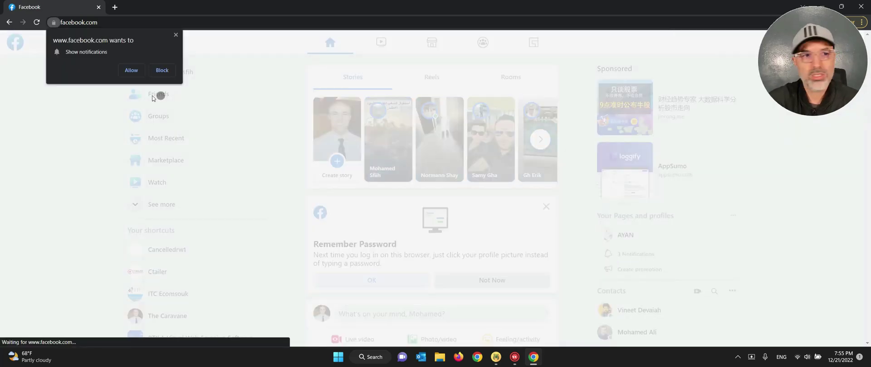
click(162, 70)
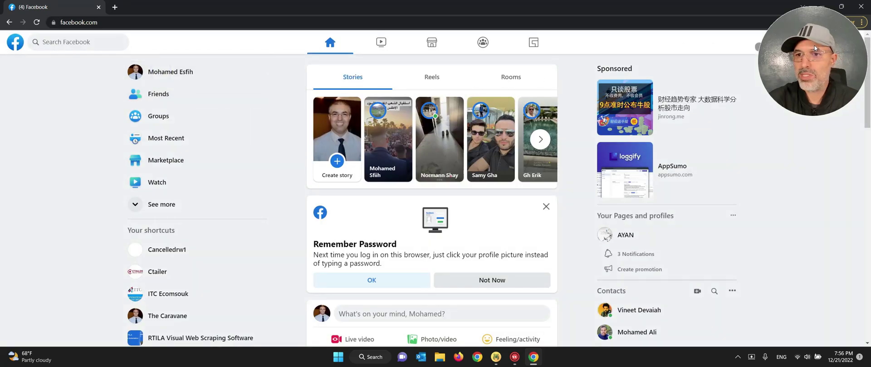
drag(815, 52, 810, 92)
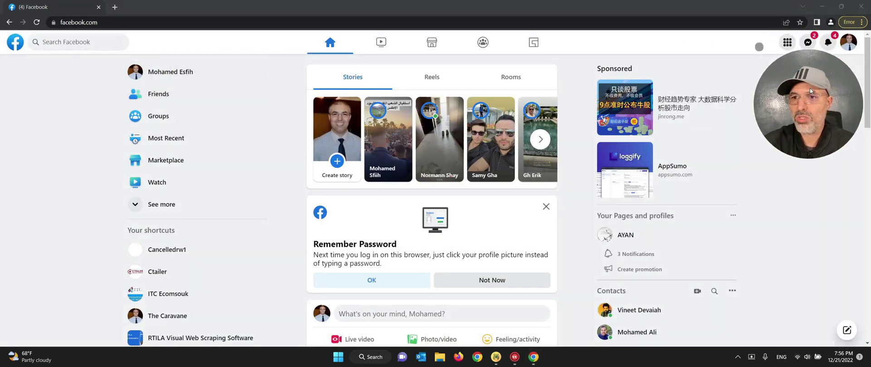
- Close the browser and inspect project 117 FaceBook Groups Auto-Post from the Projects list
click(857, 10)
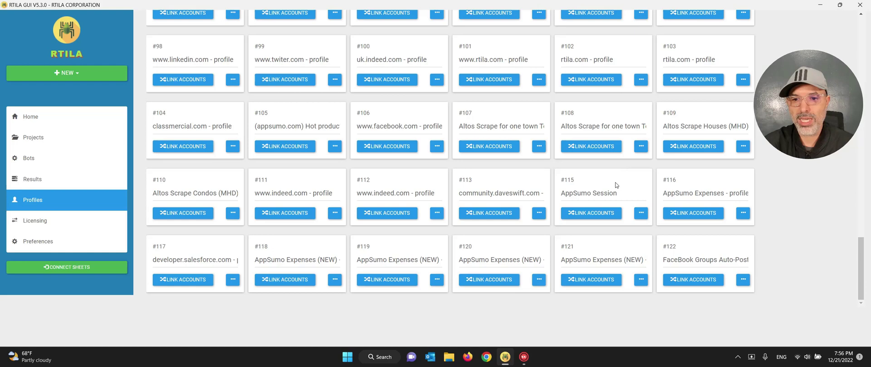
click(31, 142)
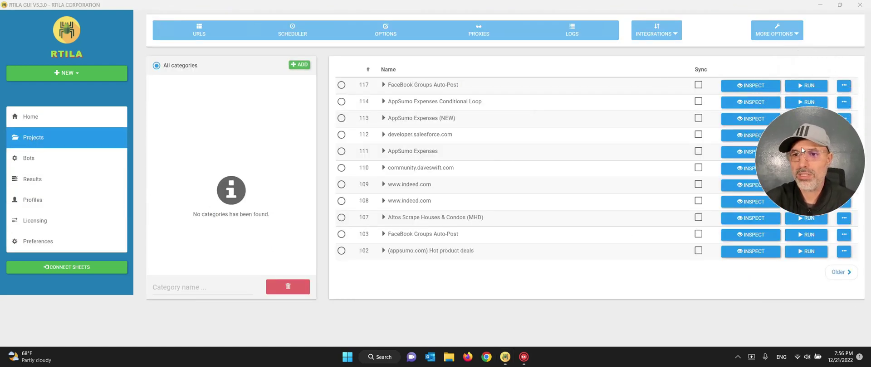
click(752, 85)
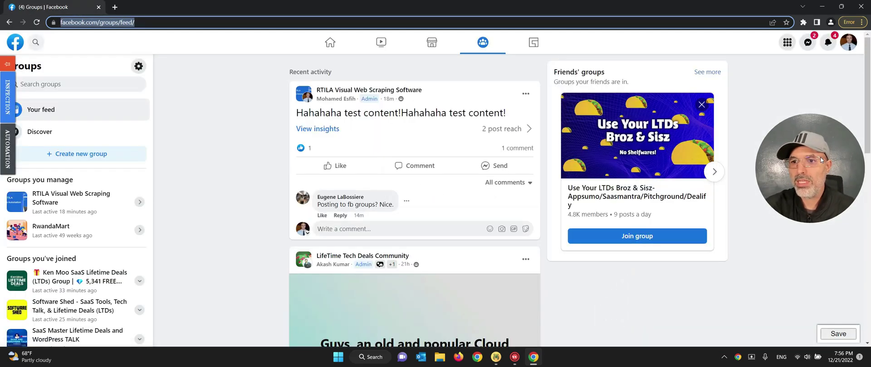
- Open the automation panel and briefly expand the GO TO URL command's settings
drag(821, 160, 820, 101)
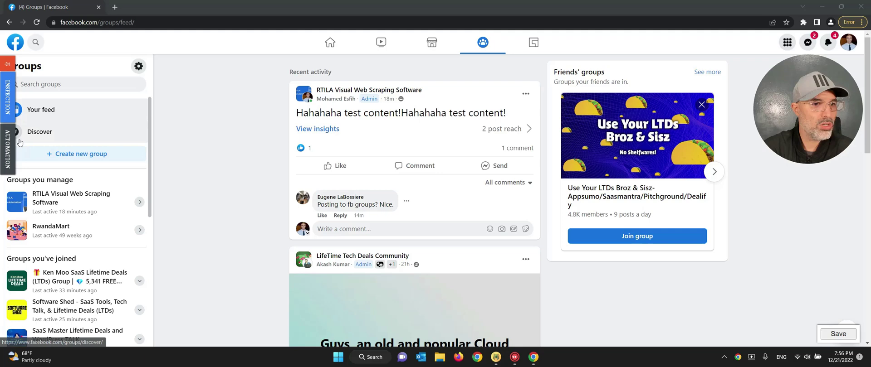
click(8, 153)
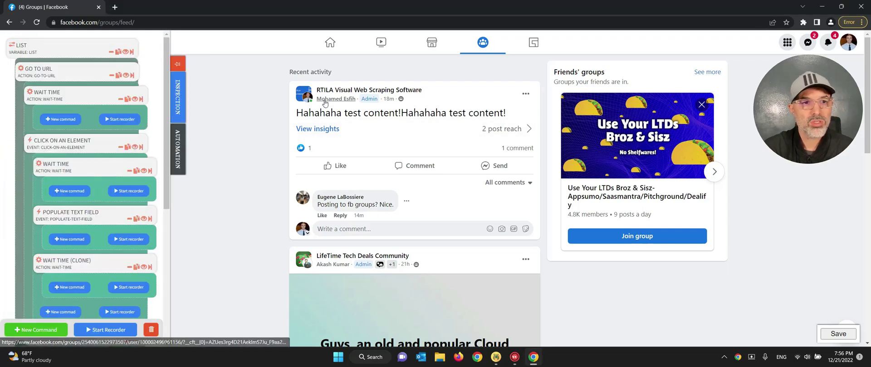
click(48, 71)
click(48, 70)
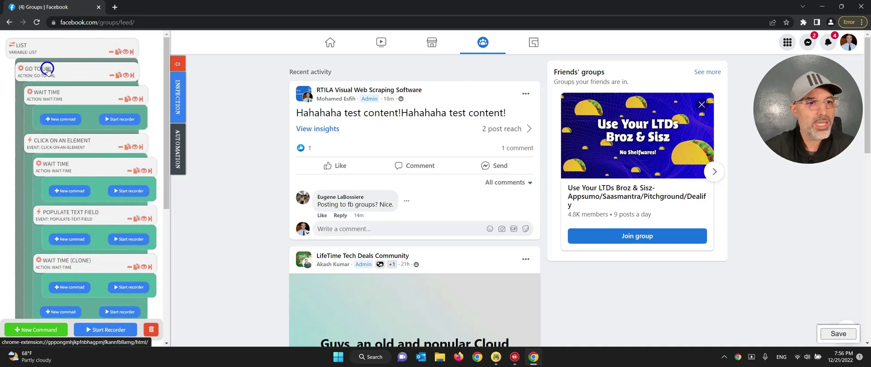
click(48, 71)
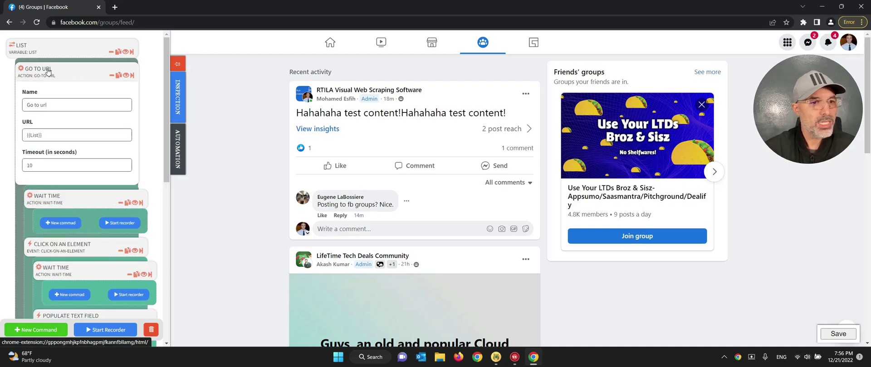
click(48, 70)
- Review the LIST variable's group URLs, then check GO TO URL's {{List}} target and 10-second timeout
click(25, 46)
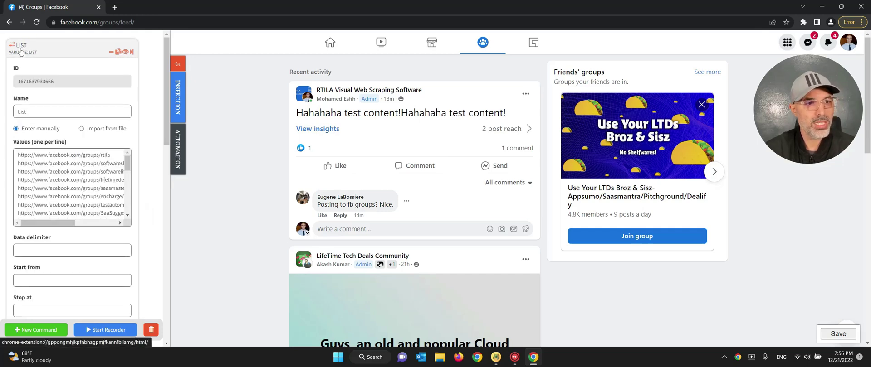
triple_click(88, 156)
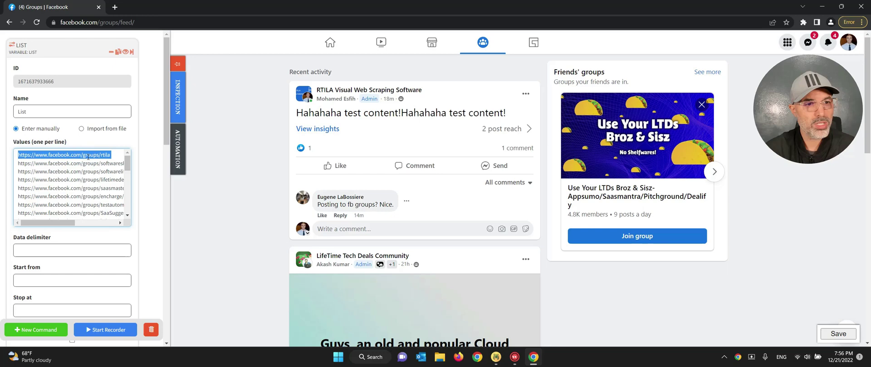
drag(88, 156, 89, 215)
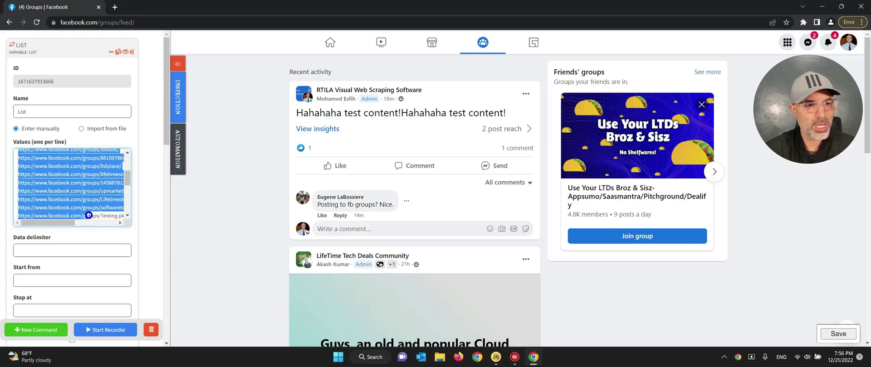
click(89, 215)
scroll(87, 184, up, 5)
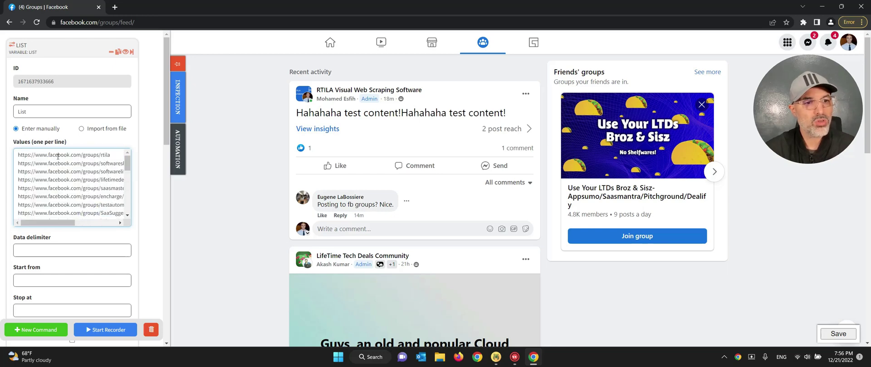
click(23, 47)
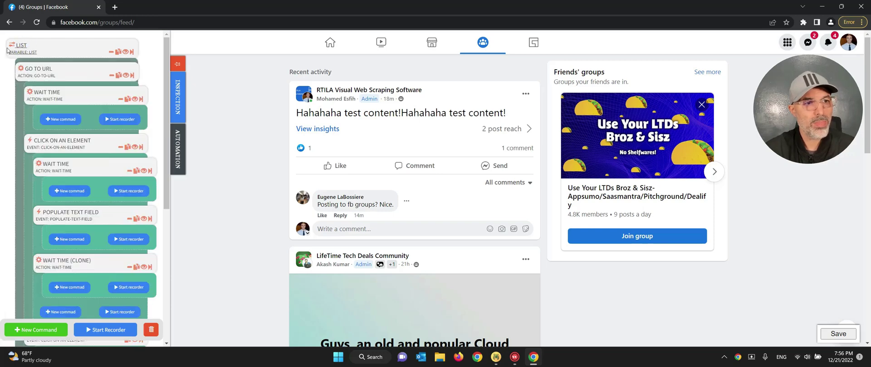
click(42, 71)
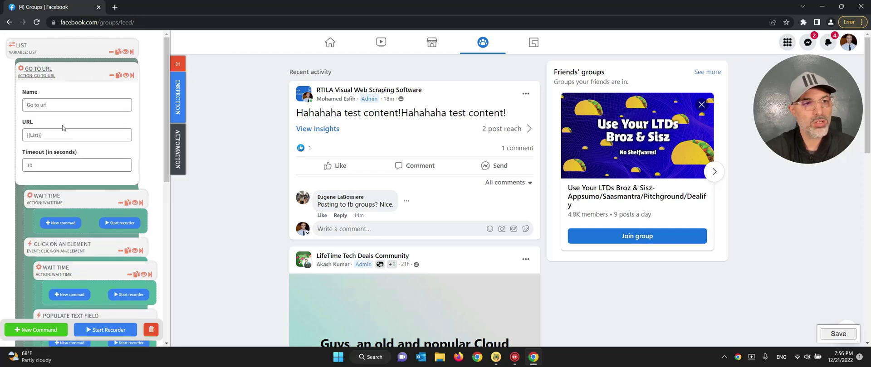
click(48, 73)
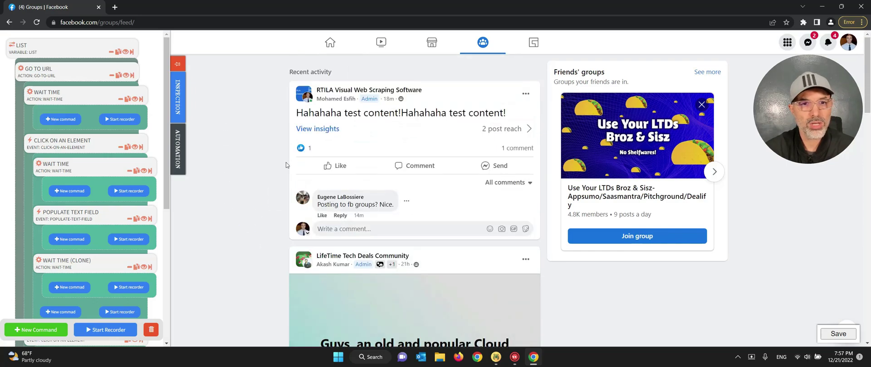
- Open the group's test post, start deleting it, then cancel so it stays
click(320, 91)
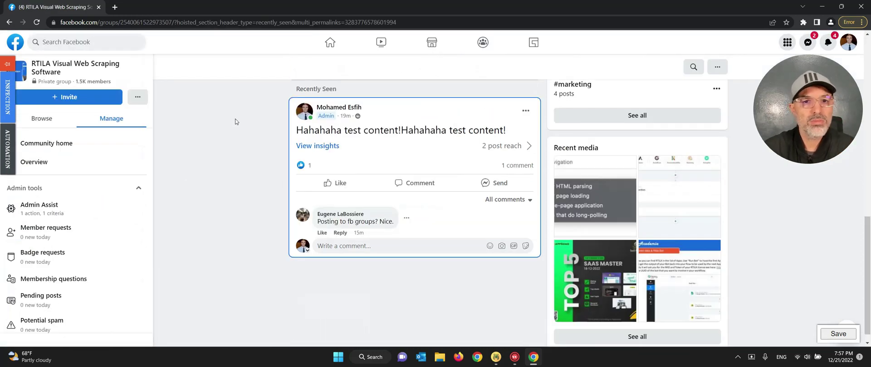
click(526, 112)
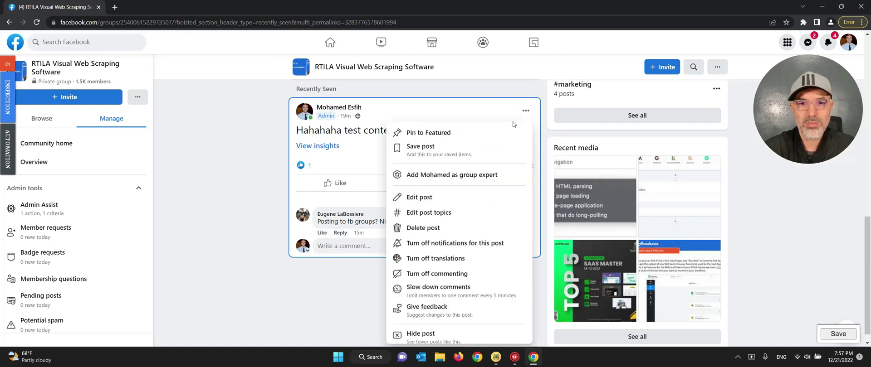
click(440, 229)
click(497, 213)
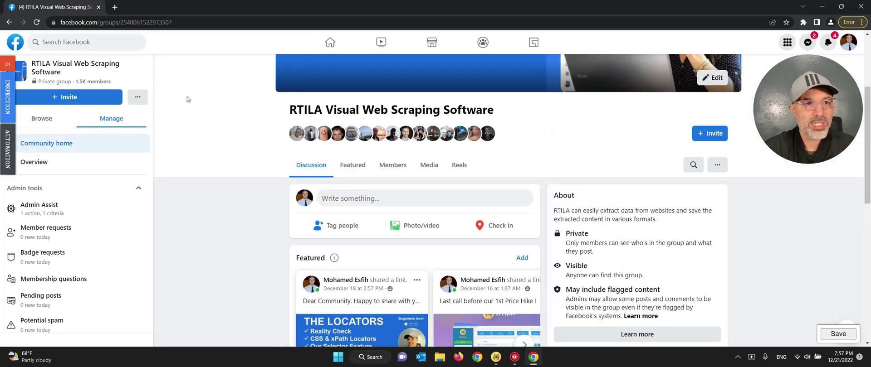
- Expand the Click on an element command, showing its div[role="button"] selector with attribute href
click(7, 148)
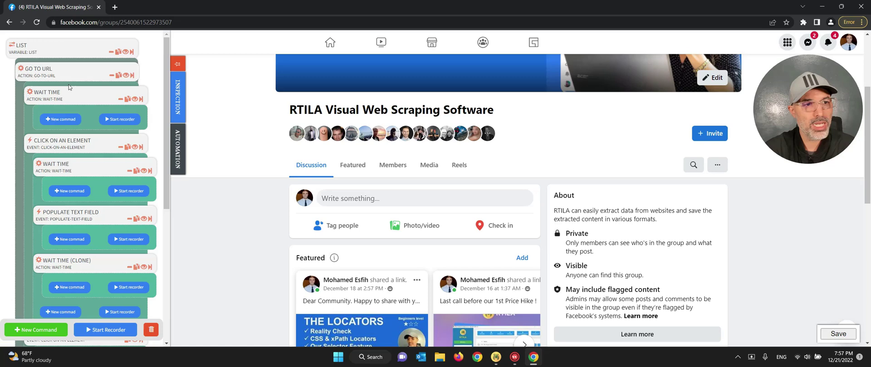
scroll(87, 104, down, 1)
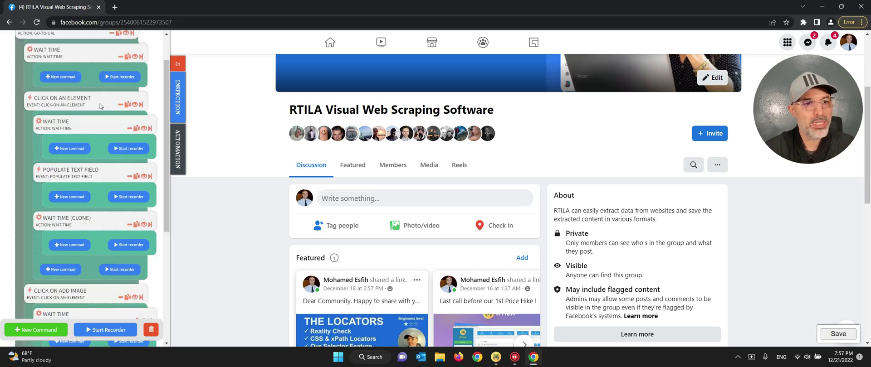
click(64, 100)
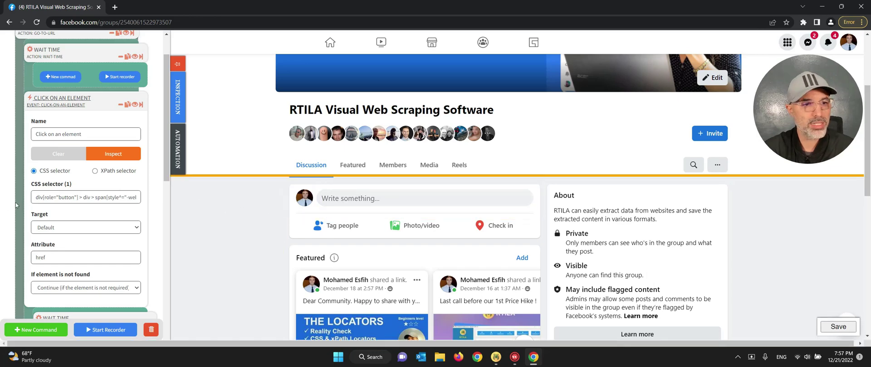
- Run the Click on an element command to open Create post, then check the nested wait step
click(140, 106)
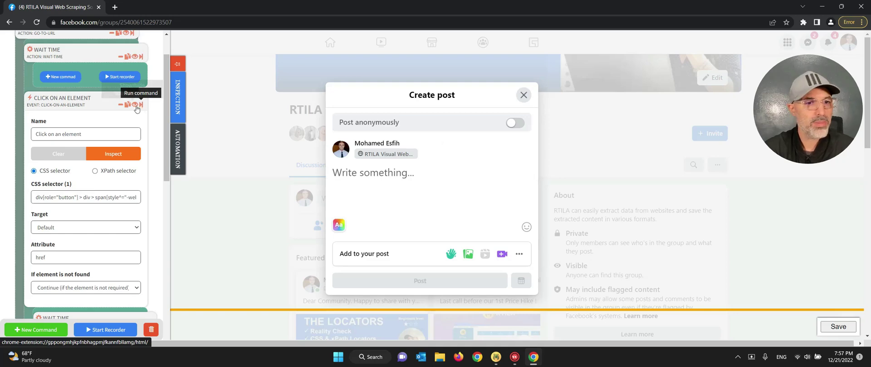
click(76, 99)
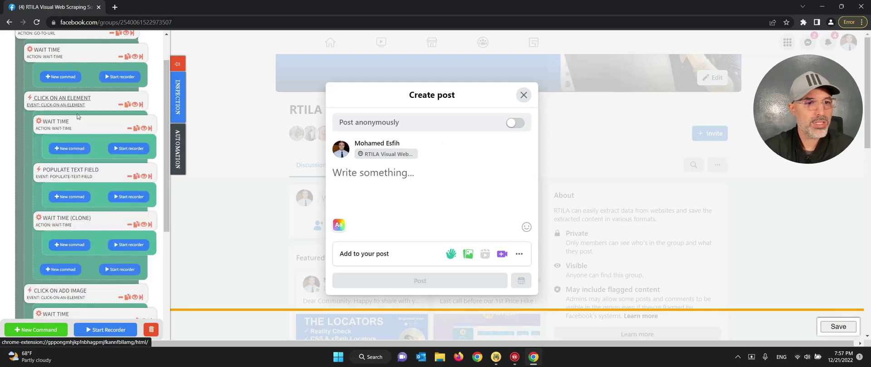
click(53, 126)
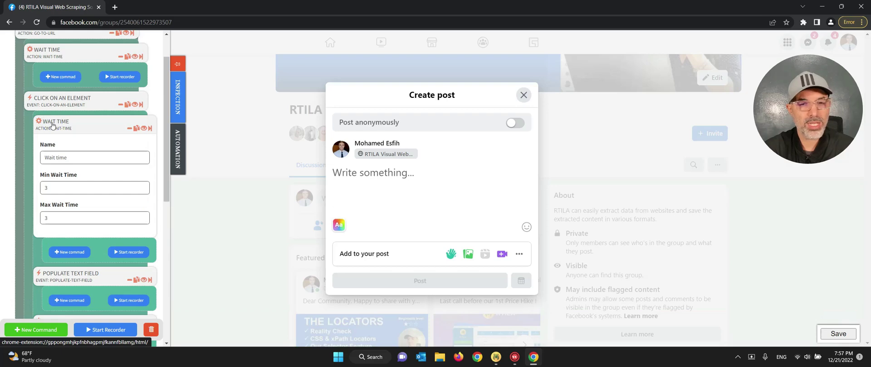
click(52, 126)
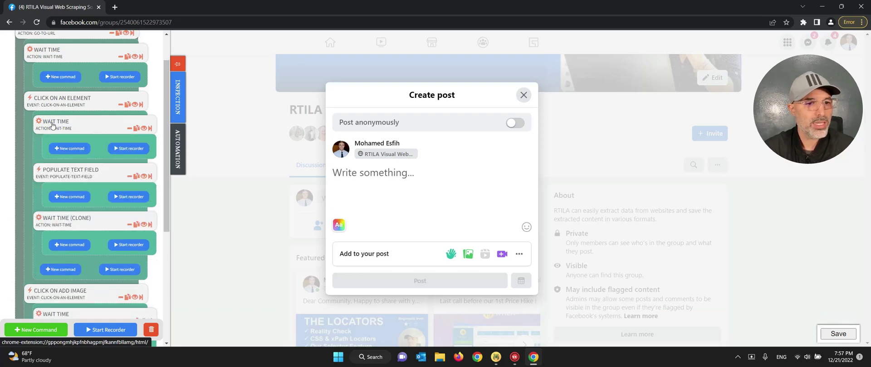
- Review Populate text field's div[aria-label="Write something..."] target and multi-line announcement text
scroll(68, 131, down, 1)
click(75, 132)
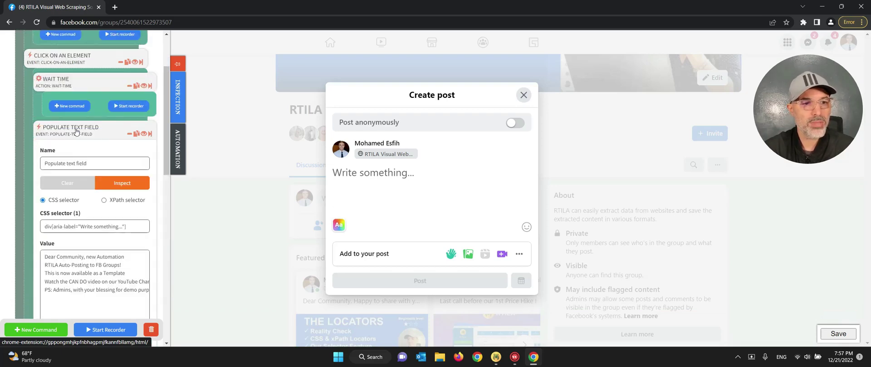
scroll(77, 145, down, 1)
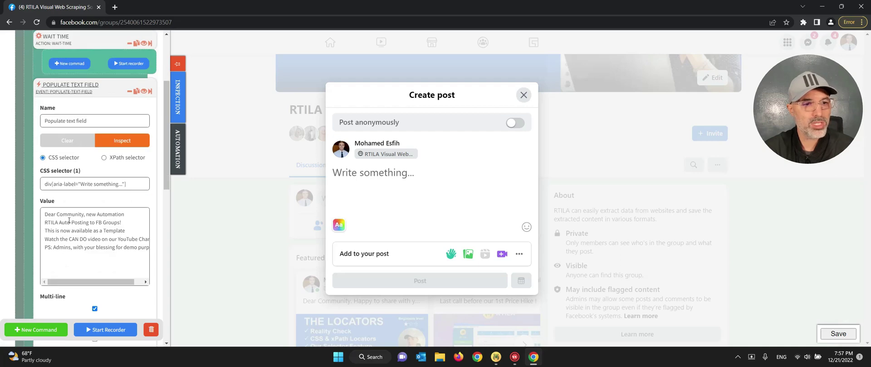
scroll(67, 205, down, 2)
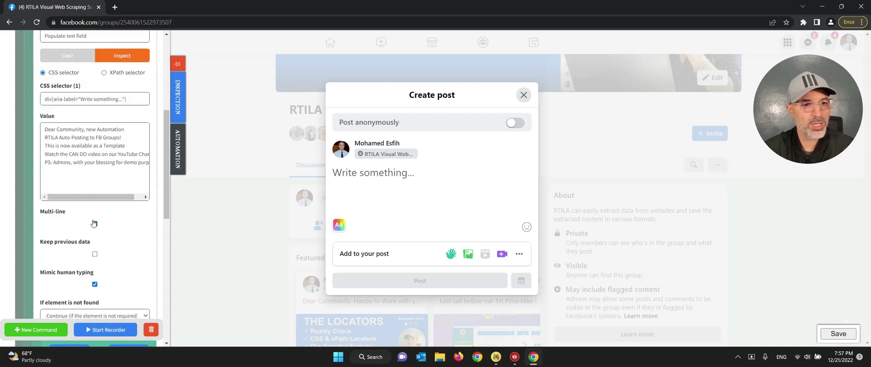
scroll(84, 187, up, 1)
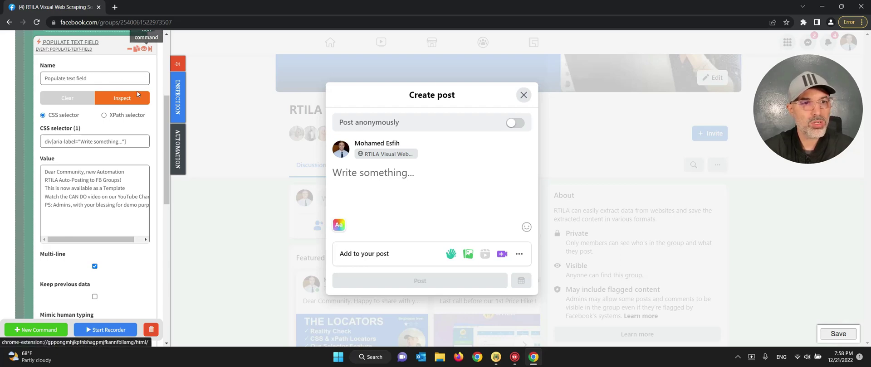
- Run Populate text field to type the announcement into Create post, then collapse it
scroll(150, 51, up, 1)
click(150, 94)
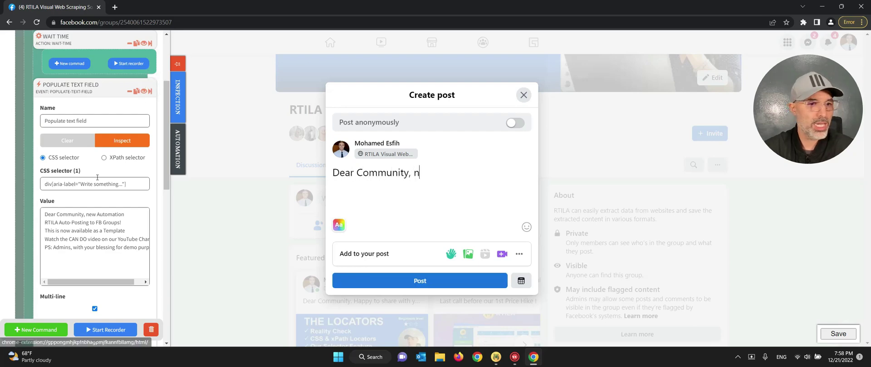
scroll(98, 220, down, 3)
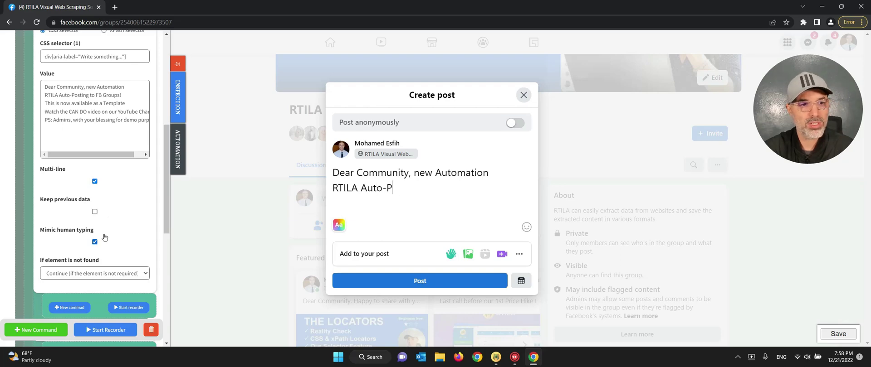
scroll(126, 221, up, 3)
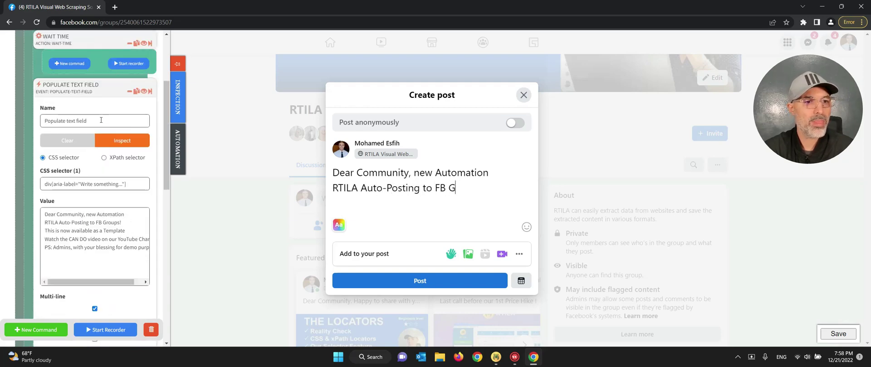
click(79, 88)
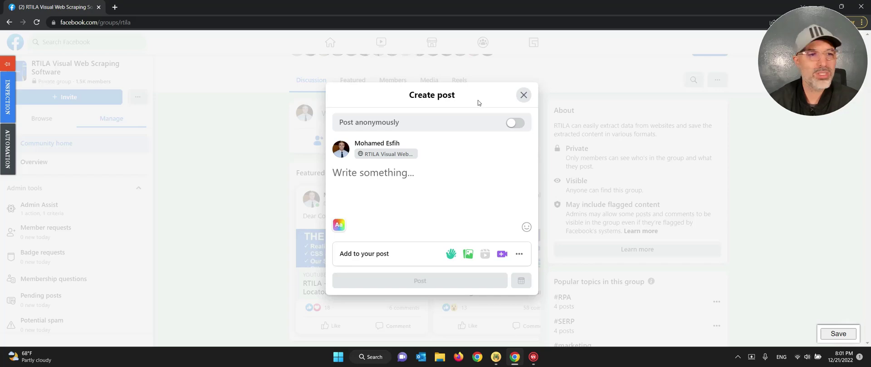
- Rerun Populate text field, typing the five-line message ending with the PS line for admins
mouse_move(6, 153)
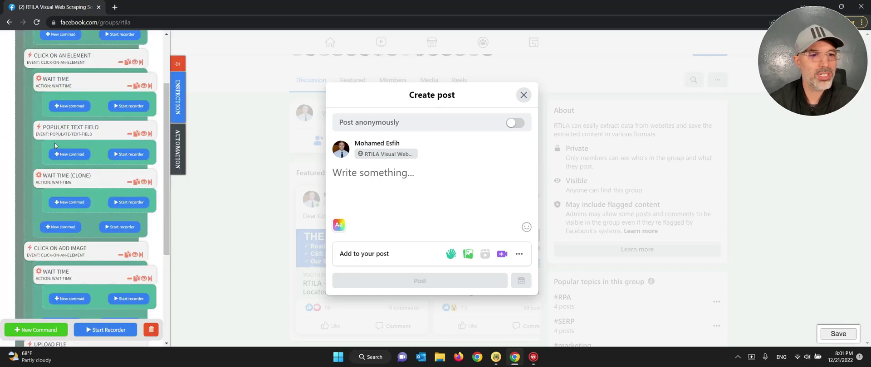
click(151, 136)
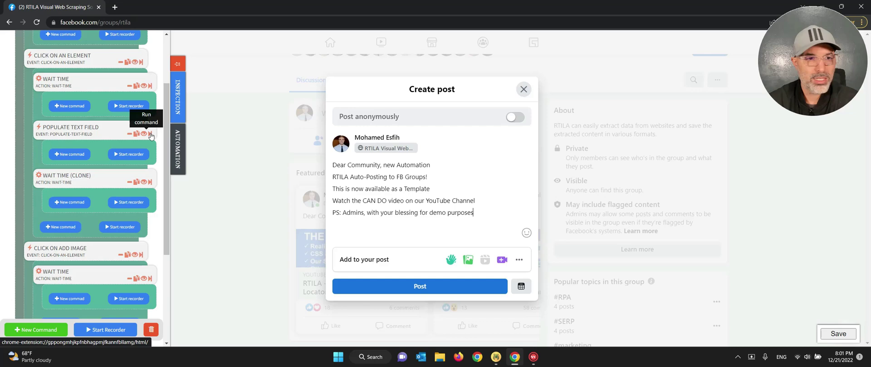
- Run the Click on Add Image step to open Facebook's photo/video upload area
scroll(113, 177, down, 2)
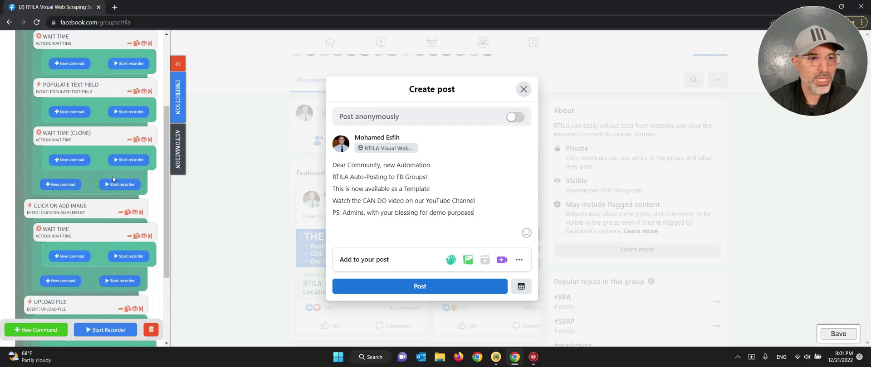
scroll(113, 177, down, 1)
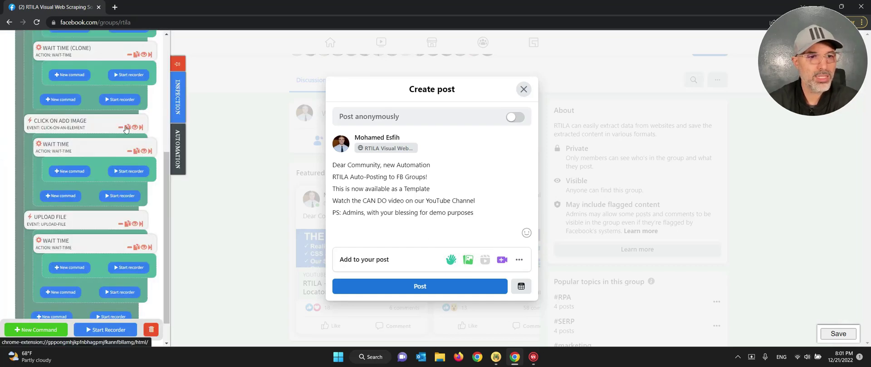
click(141, 130)
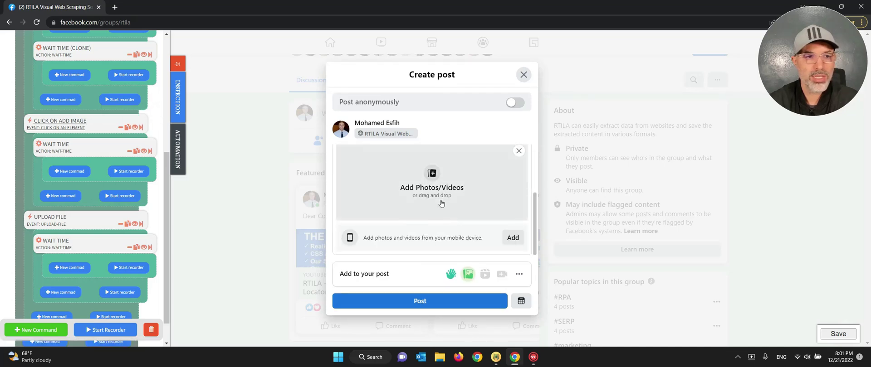
- Expand the Upload File step and check its path C:\rtila-fb-autopost.jpg
scroll(77, 136, down, 1)
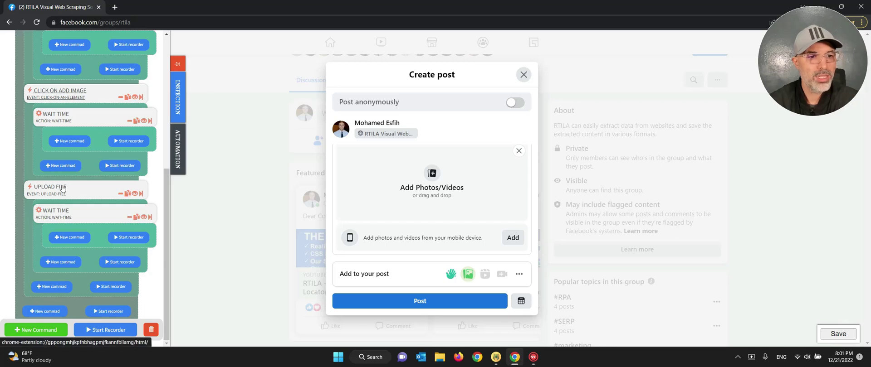
click(60, 190)
scroll(64, 213, down, 3)
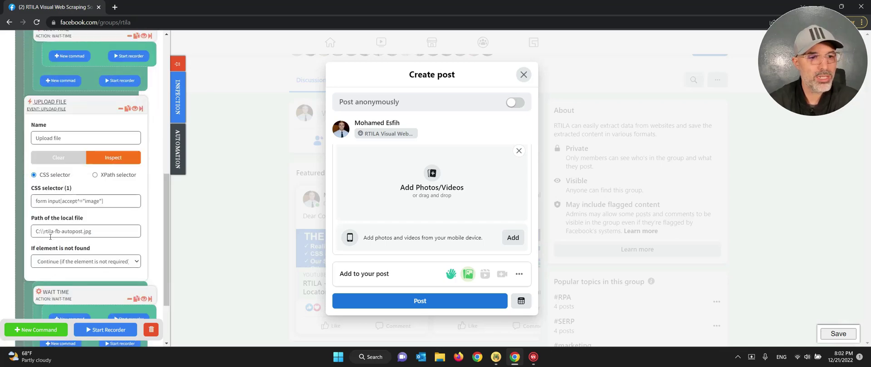
drag(93, 233, 34, 234)
click(50, 235)
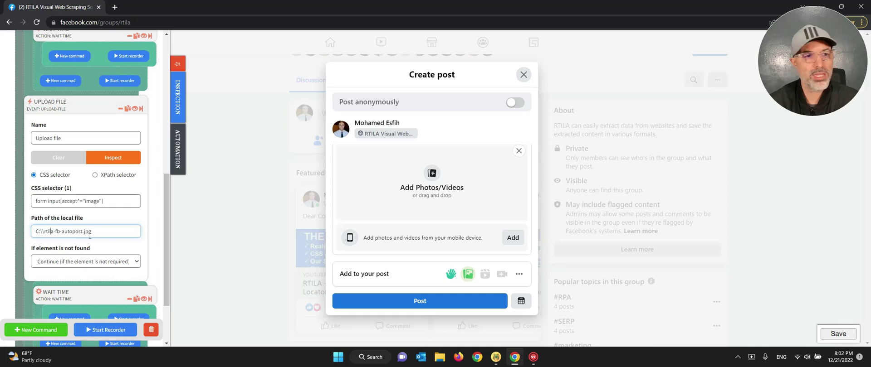
- Run the Upload File step to attach the Auto Post to Facebook Groups image, then collapse it
click(140, 109)
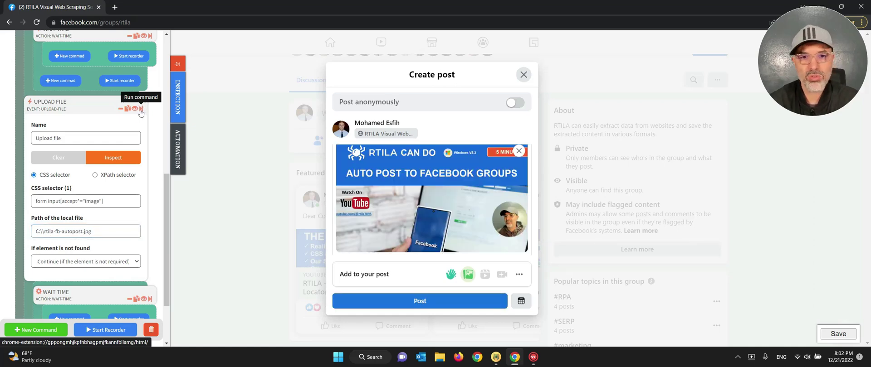
scroll(113, 189, down, 1)
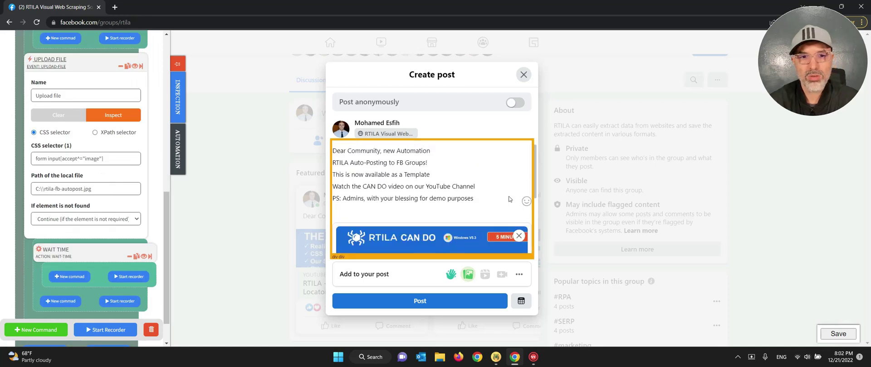
scroll(454, 195, down, 3)
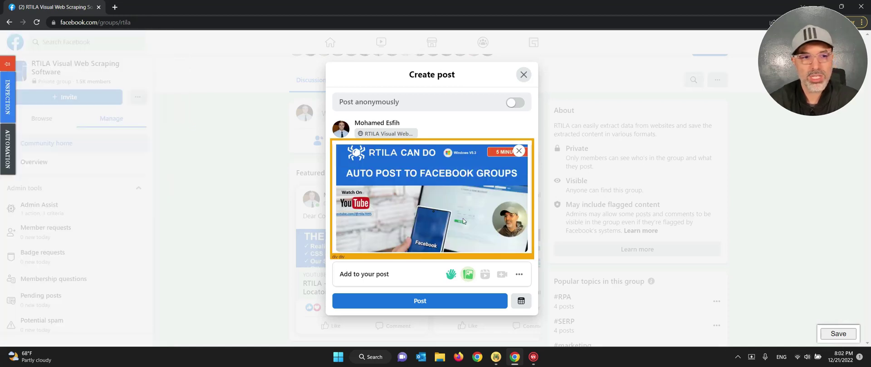
key(Escape)
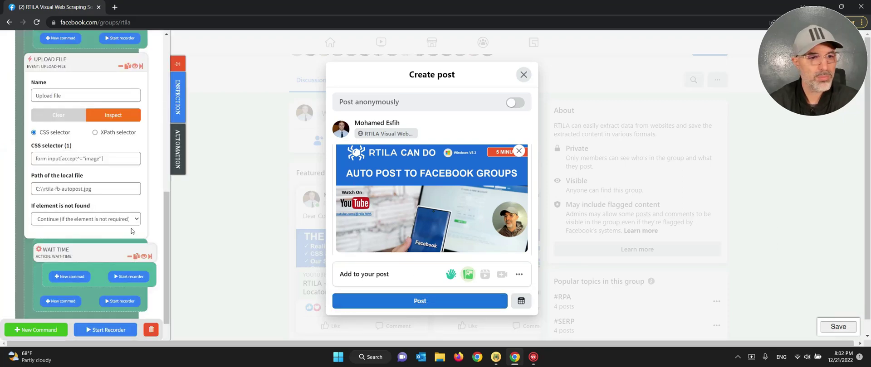
click(41, 63)
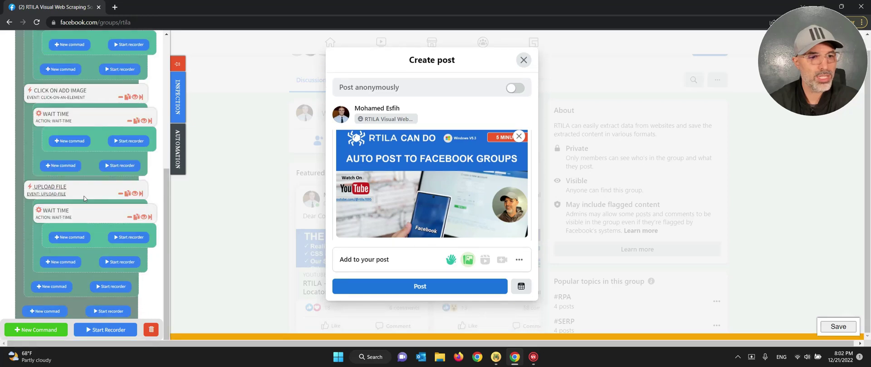
- Add an Event > Click on an element command after the Upload File step
click(52, 288)
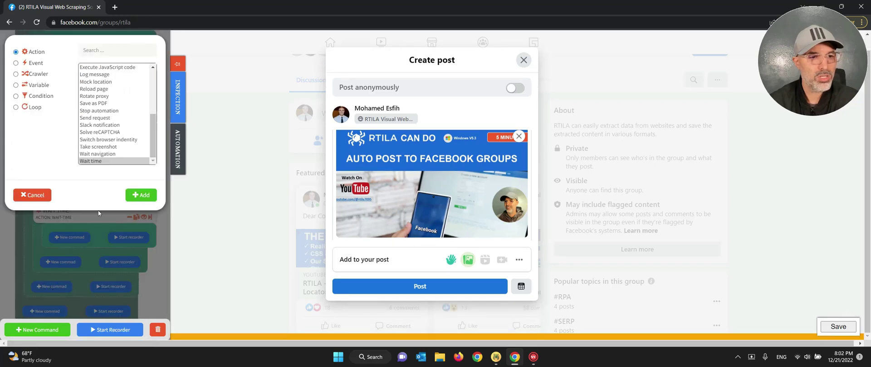
click(90, 53)
text(click)
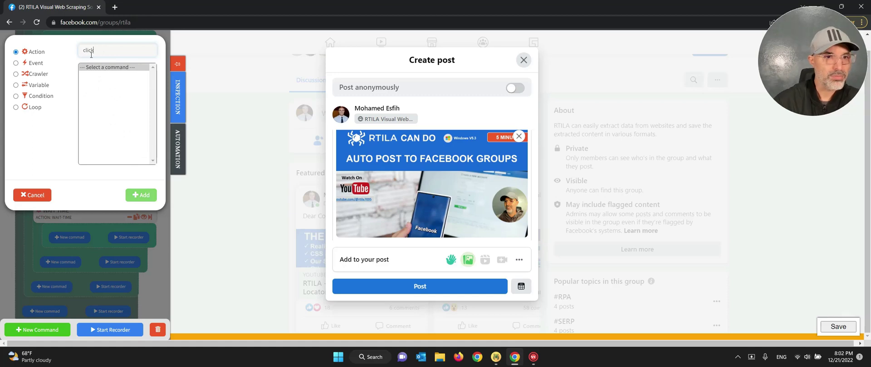
click(37, 64)
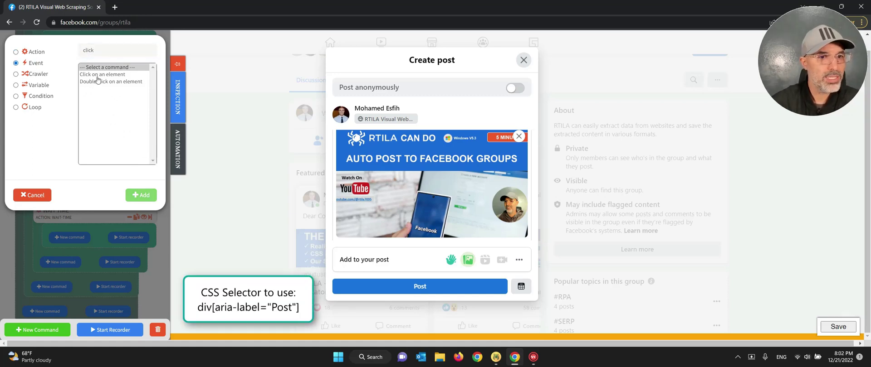
click(95, 75)
click(150, 196)
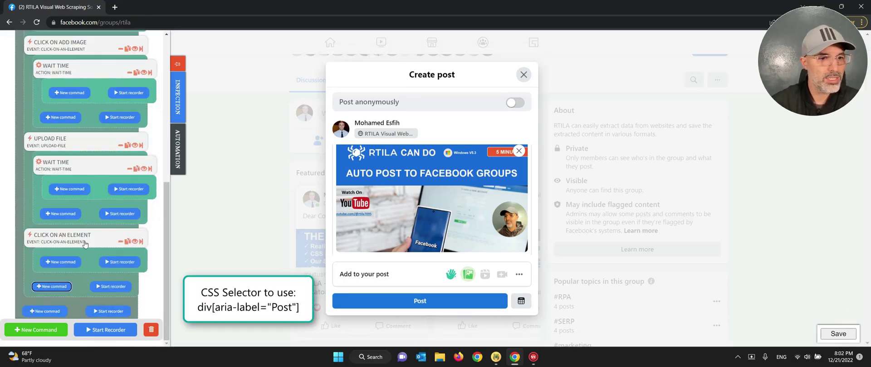
- Rename the new click step to 'Click on Post'
scroll(98, 212, down, 3)
click(52, 247)
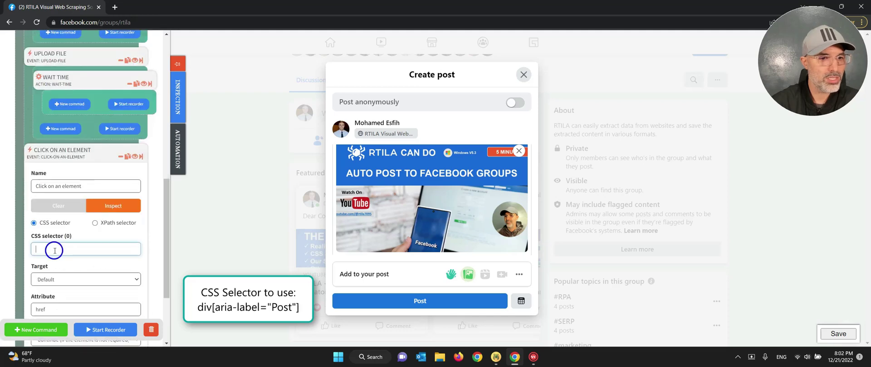
click(67, 185)
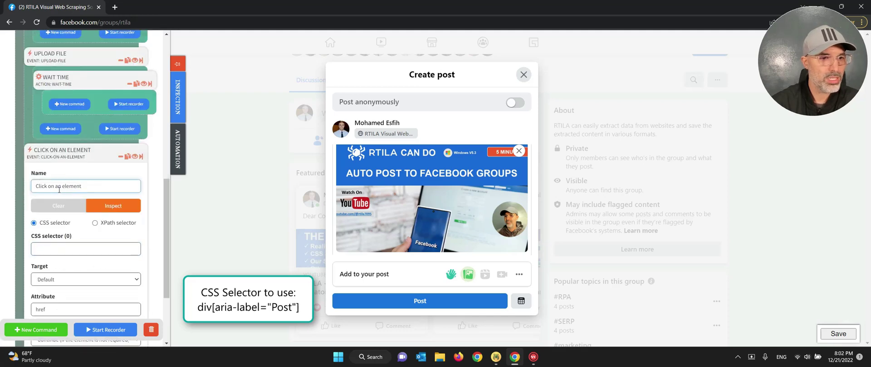
drag(55, 186, 88, 187)
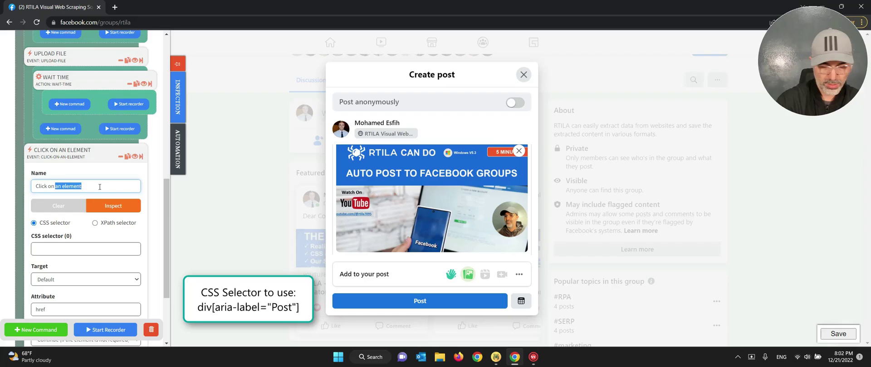
text(Post)
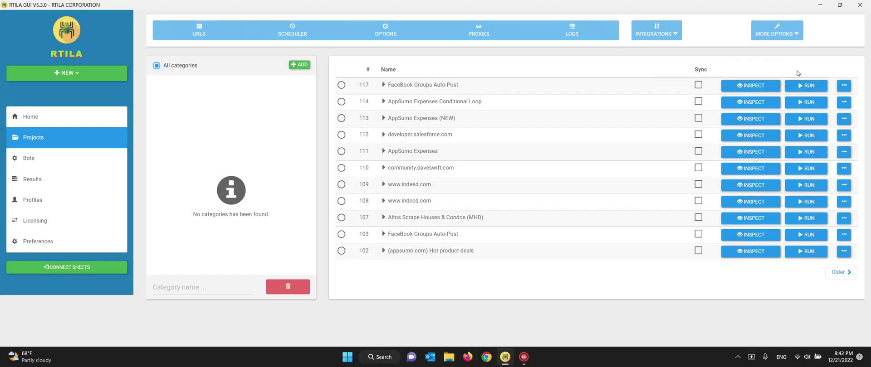
- Run project #117 FaceBook Groups Auto-Post from the Projects list
click(806, 85)
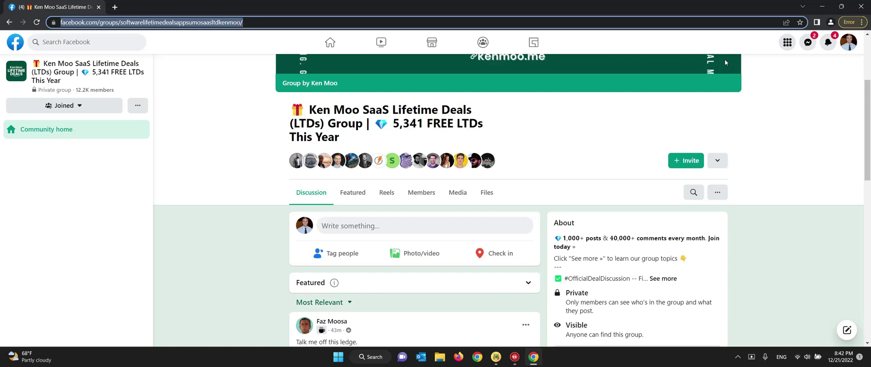
- Type the five announcement lines, from 'Dear Community, new Automation' to 'PS: Admins, with your blessing for demo purposes'
key(p)
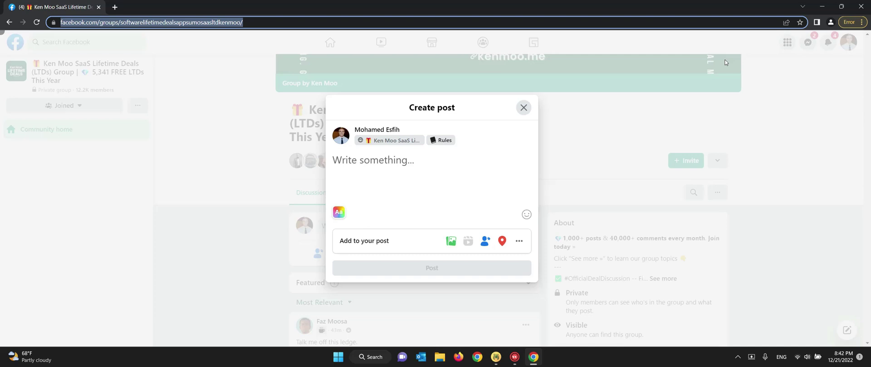
text(Dea)
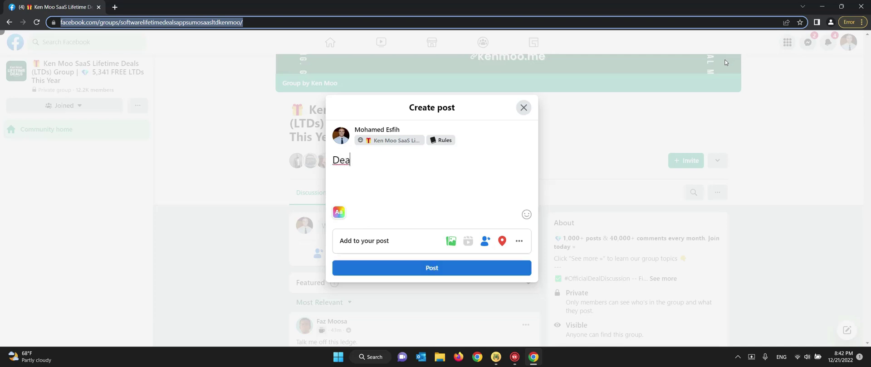
text(r Community, new Automation)
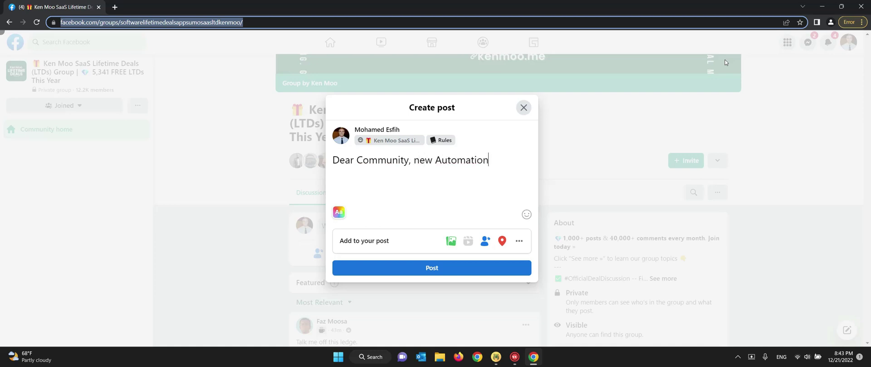
key(Return)
text(This is RTILA Auto)
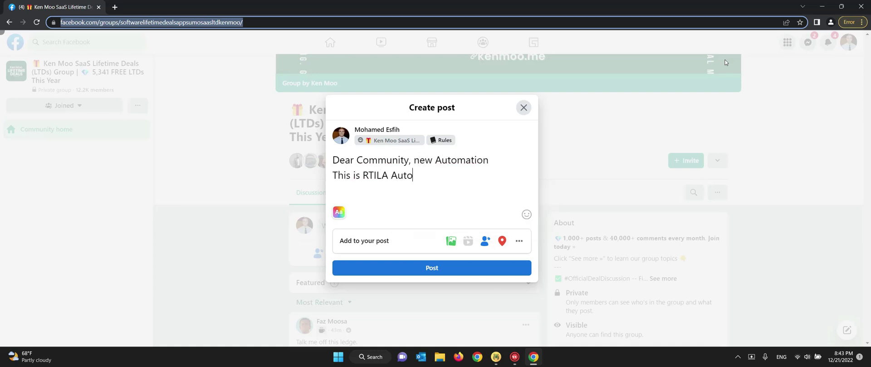
text(-Posting to FB Groups!)
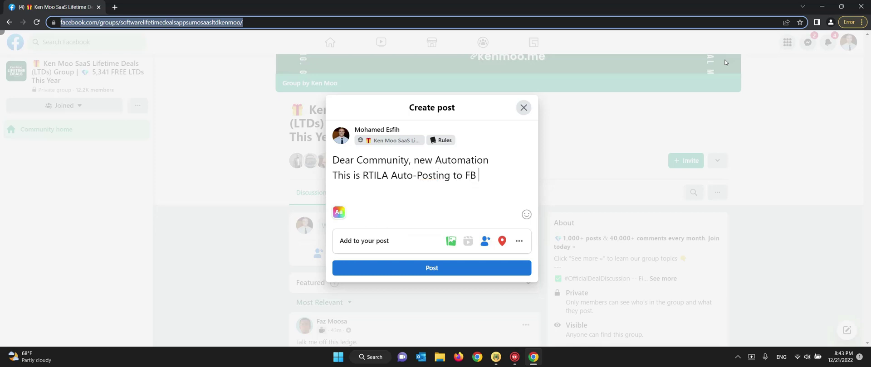
key(Return)
text(This is)
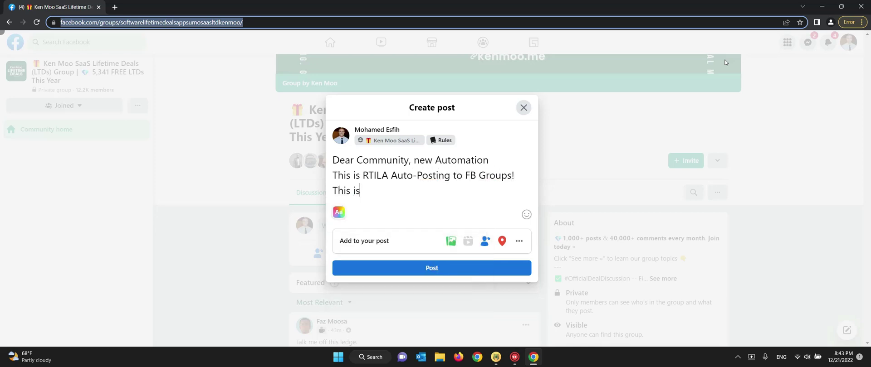
text( now available )
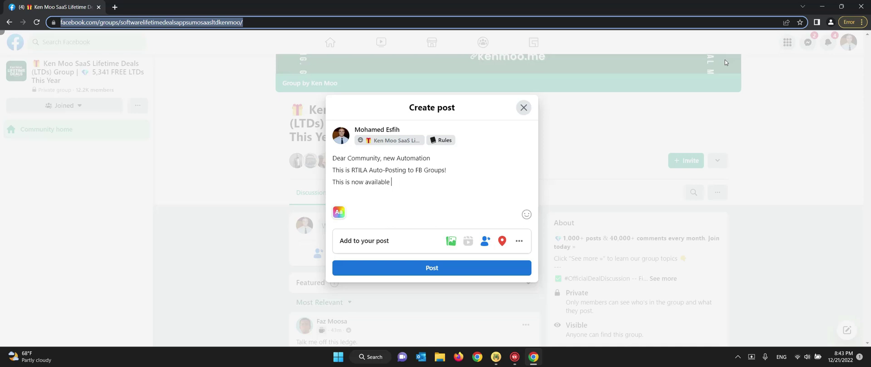
text(as a Template)
key(Return)
text(Wa)
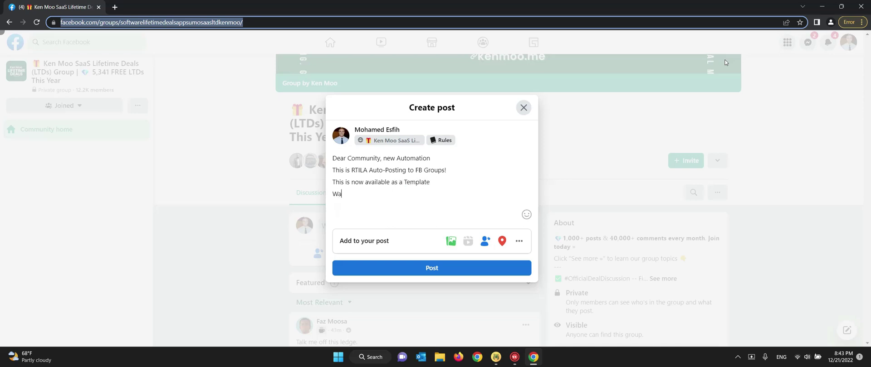
text(tch the CAN DO video on our Yo)
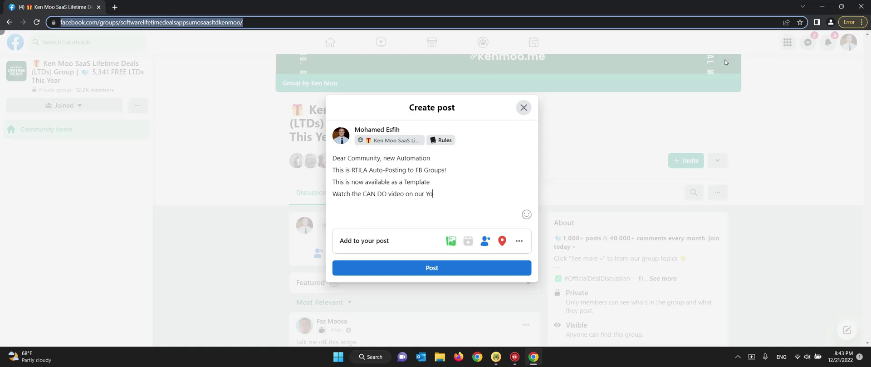
text(uTube Channel)
key(Return)
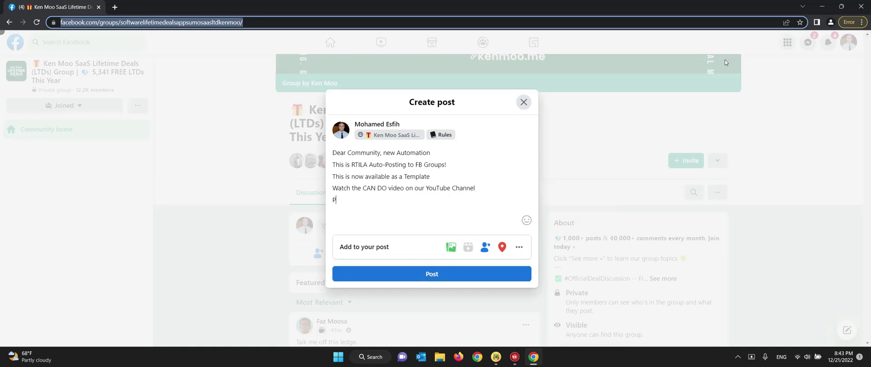
text(PS: Admins, with your blessing for demo pu)
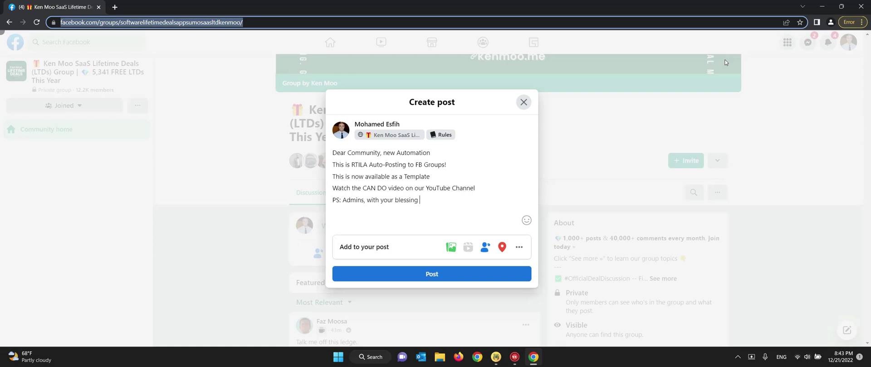
text(rposes)
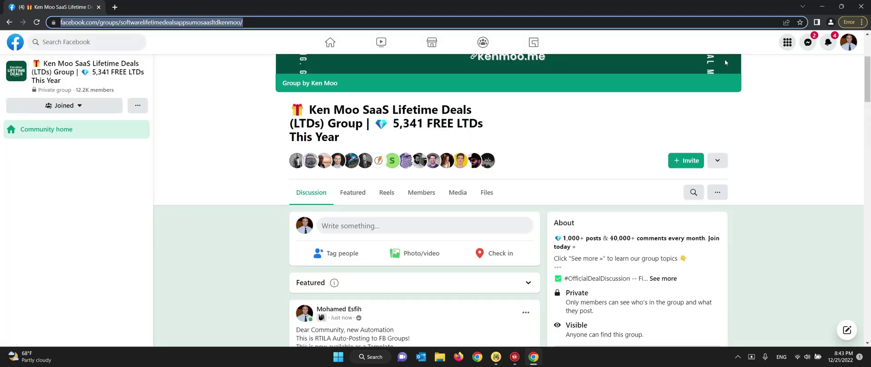
- Scroll the SaaS Lifetime Deals feed to check the published post and its image
scroll(670, 159, down, 3)
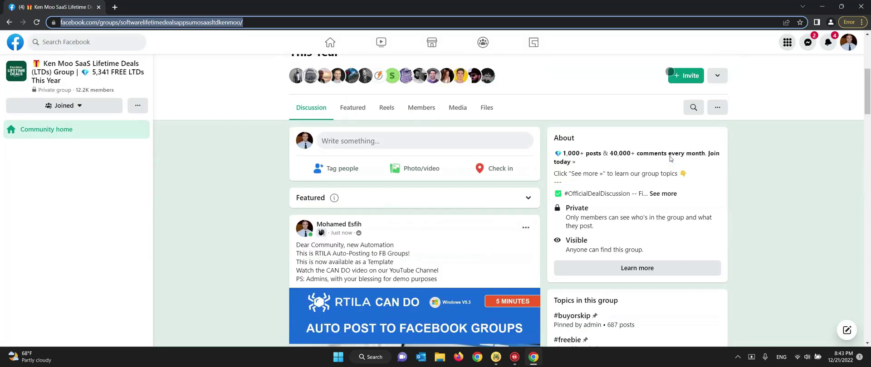
scroll(670, 159, down, 1)
scroll(670, 157, up, 3)
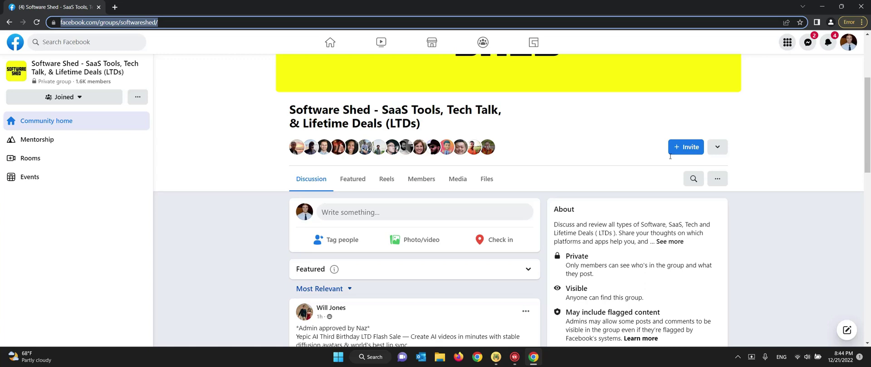
- Open the Software Shed composer and type the five announcement lines, ending with the PS to admins
key(p)
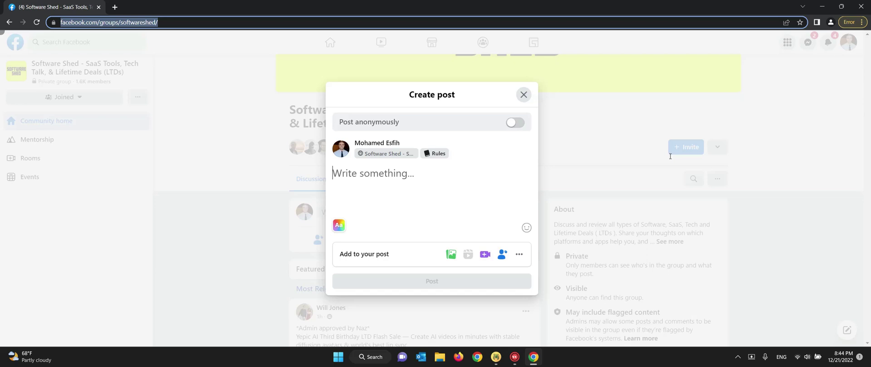
text(Dear Communit)
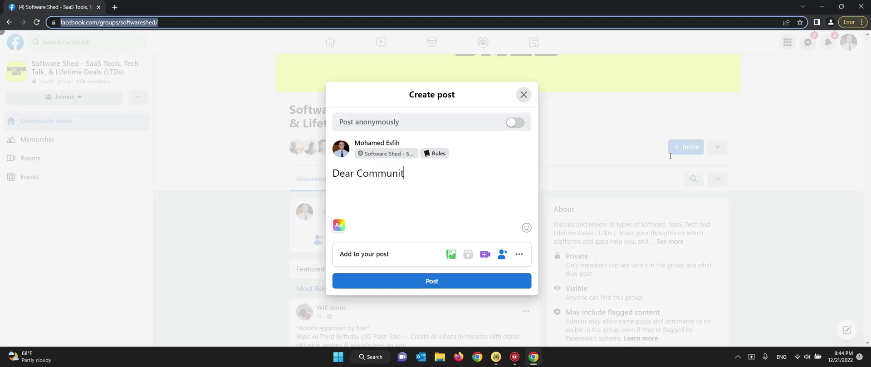
text(y, new Automation)
key(Return)
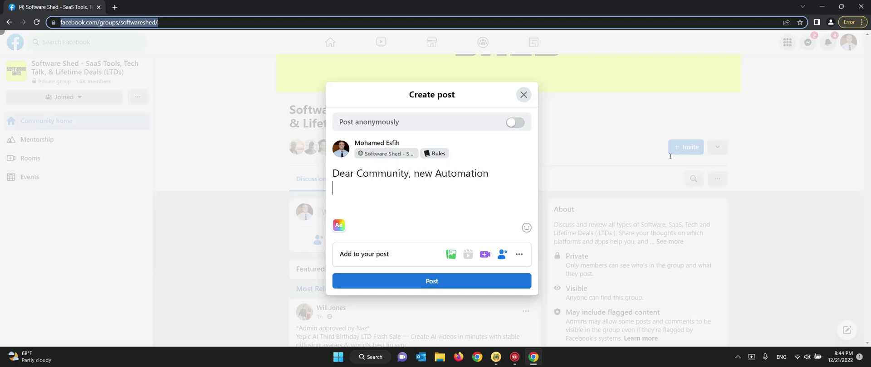
text(This is RTILA Auto)
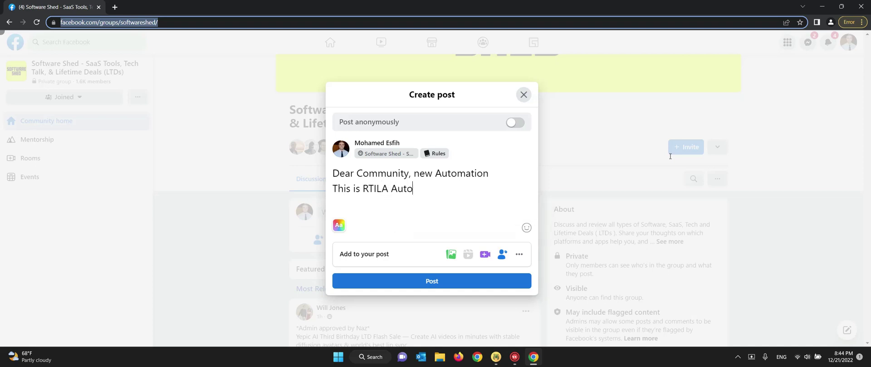
text(-Posting to FB Gr)
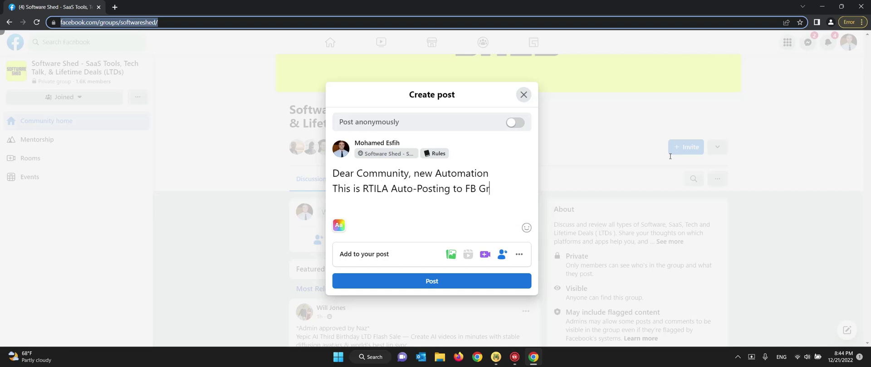
text(oups!)
key(Return)
text(This is now )
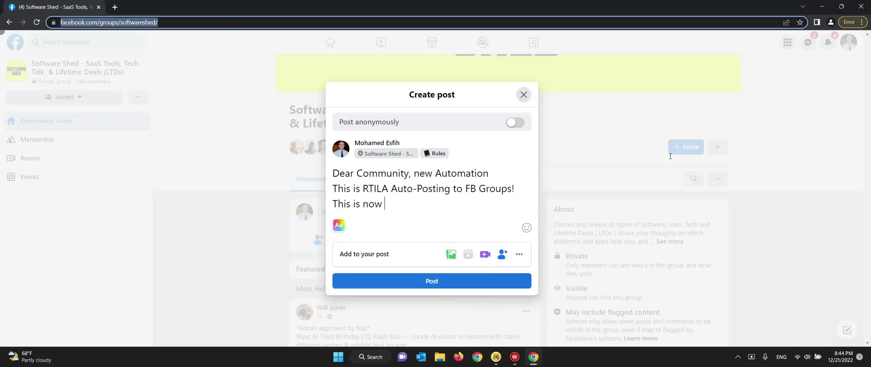
text(available as a Te)
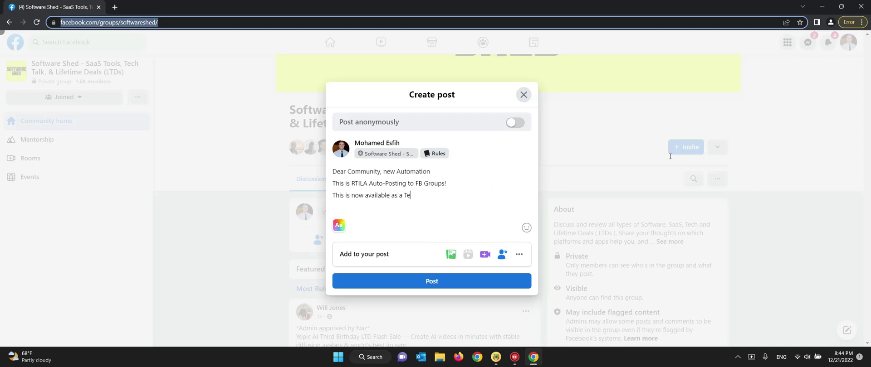
text(mplate)
key(Return)
text(Watch the C)
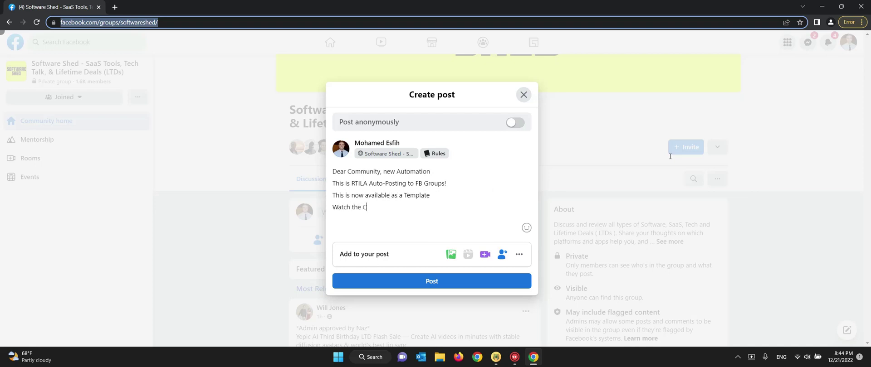
text(AN DO video on our YouTube Channel)
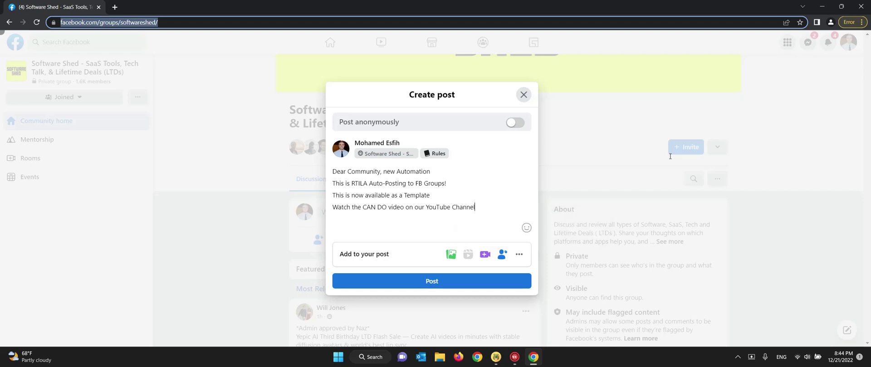
key(Return)
text(PS: Admins, with your)
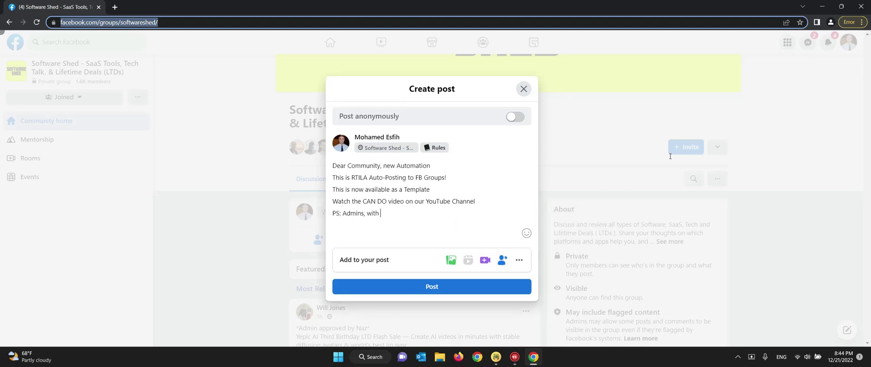
text( blessing for demo purposes)
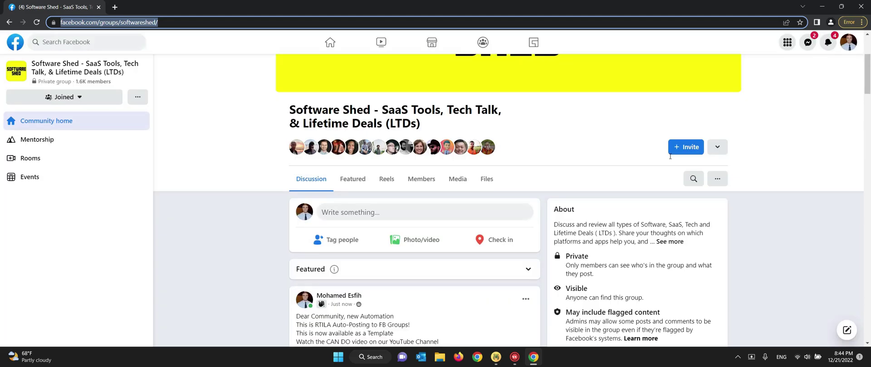
- Scroll to check the Software Shed post, then load the Digitalthink group page
scroll(788, 178, down, 5)
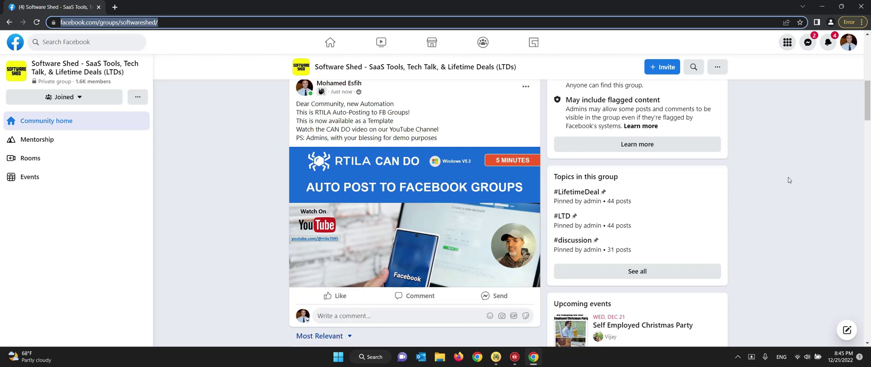
key(F5)
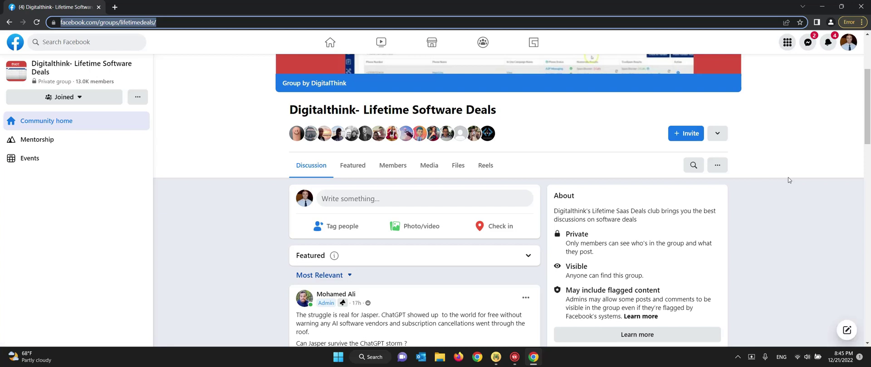
- Open the Create post composer in the Digitalthink- Lifetime Software Deals group
key(p)
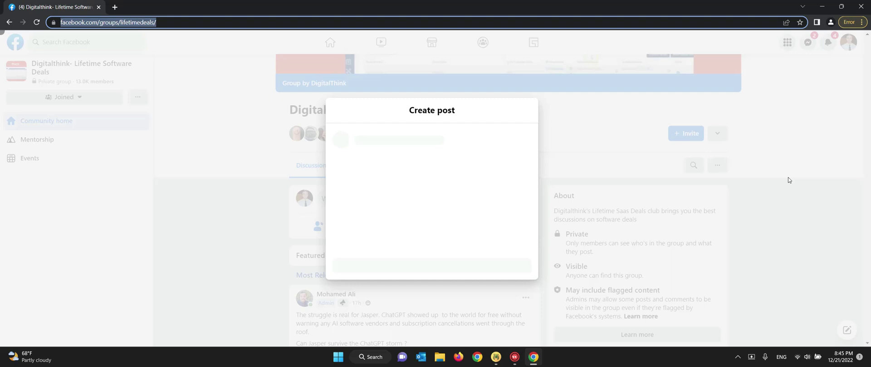